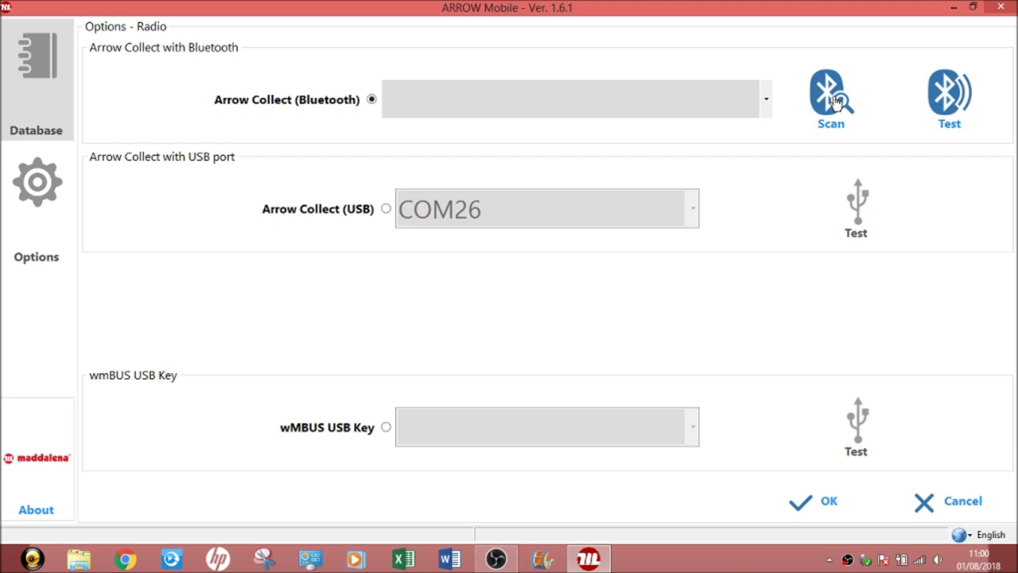
- Scan for Bluetooth receivers, set Arrow Collect 7C20 as the tested Bluetooth radio and save the configuration
left_click(835, 102)
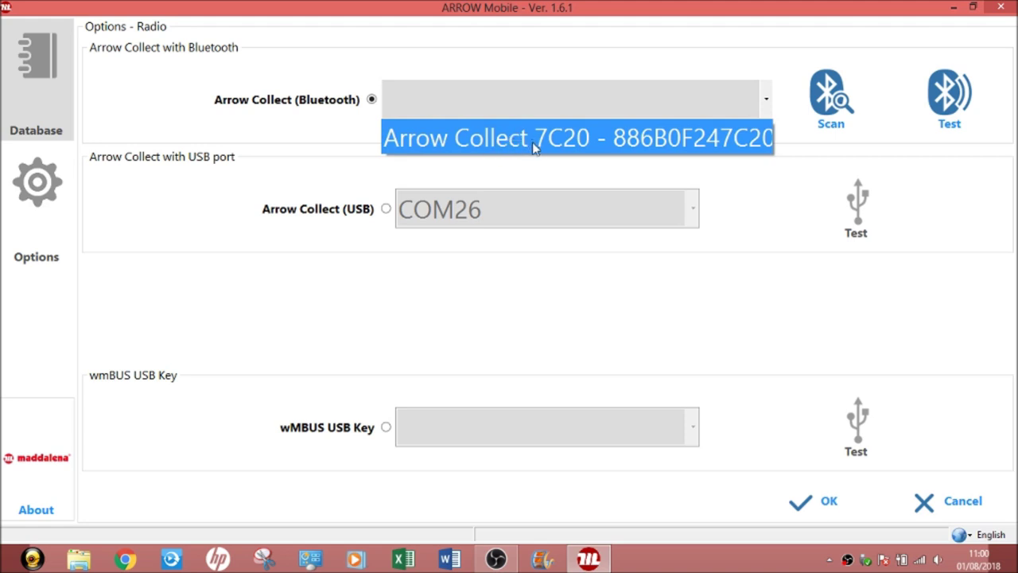
left_click(546, 149)
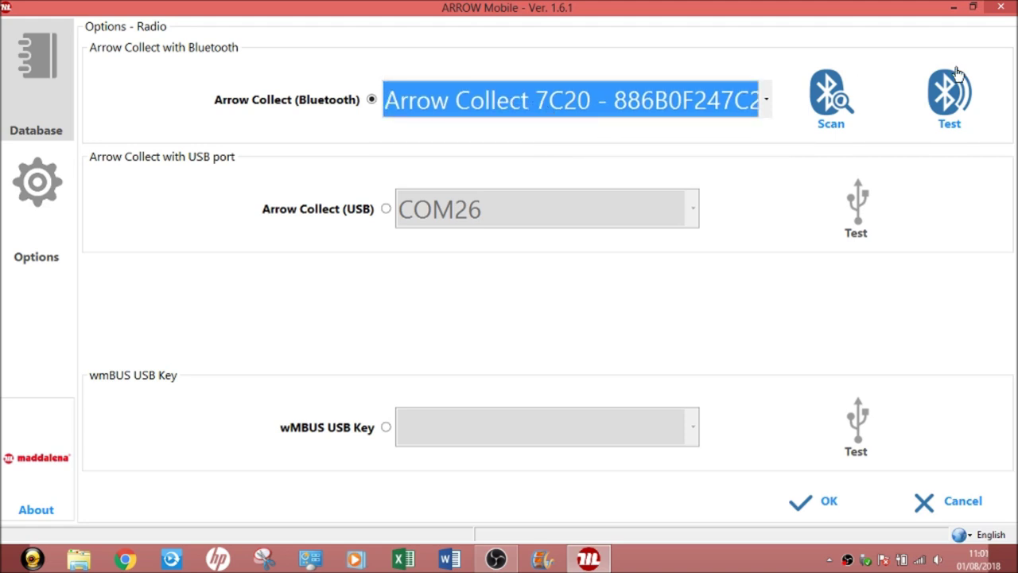
left_click(963, 94)
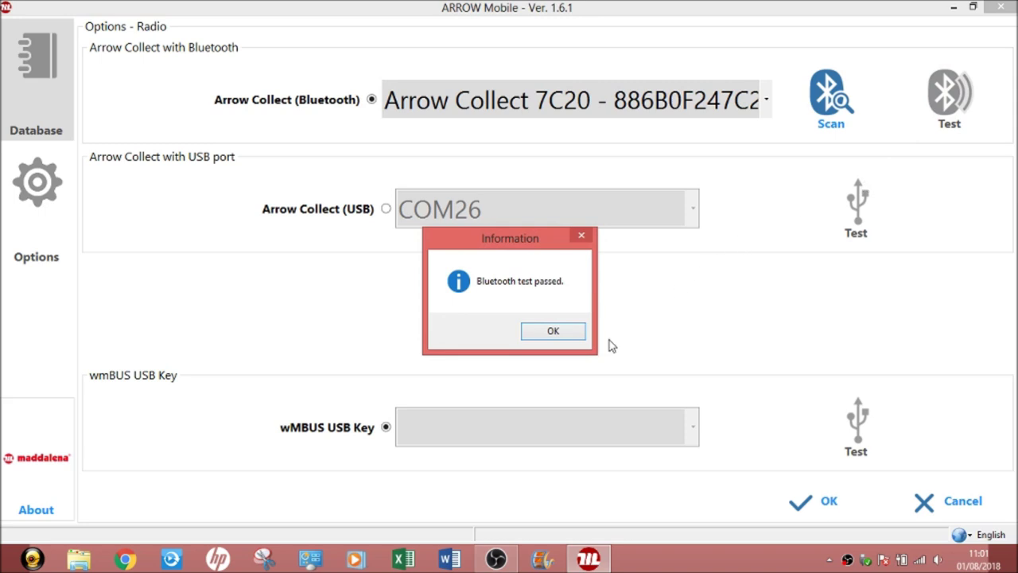
left_click(571, 331)
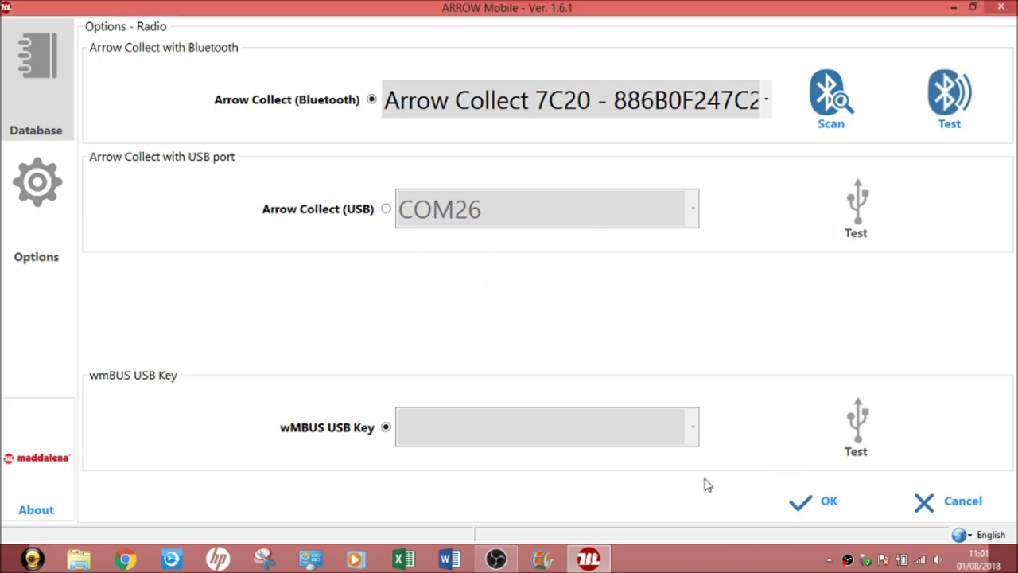
left_click(805, 507)
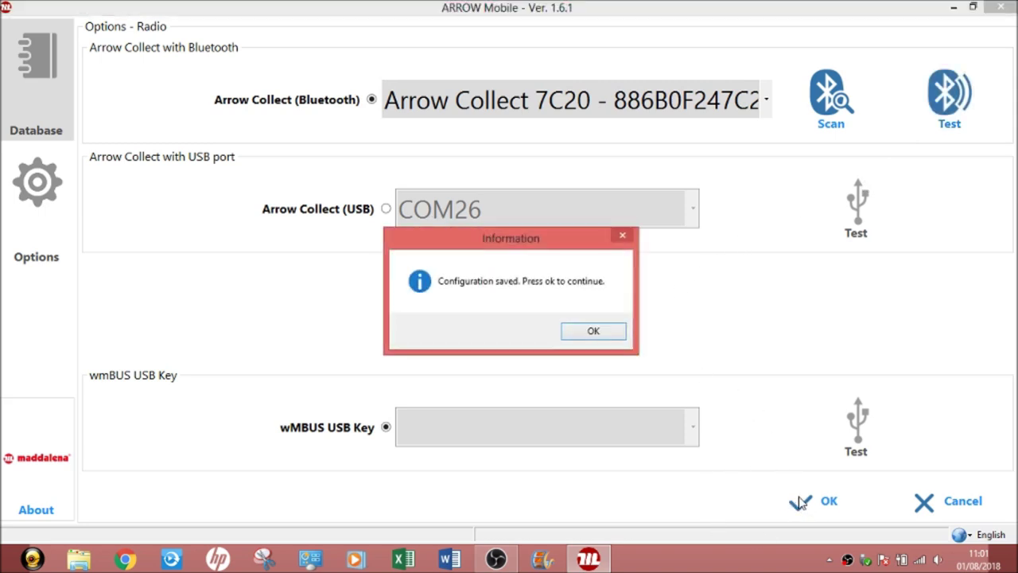
left_click(595, 332)
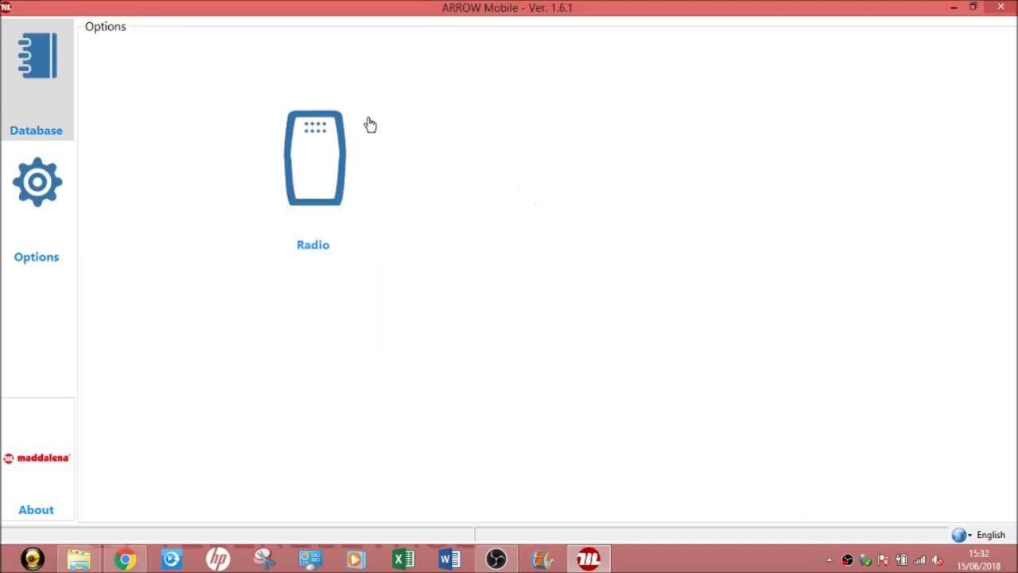
- Switch the radio options to Arrow Collect (USB) and look through the available COM ports
left_click(324, 140)
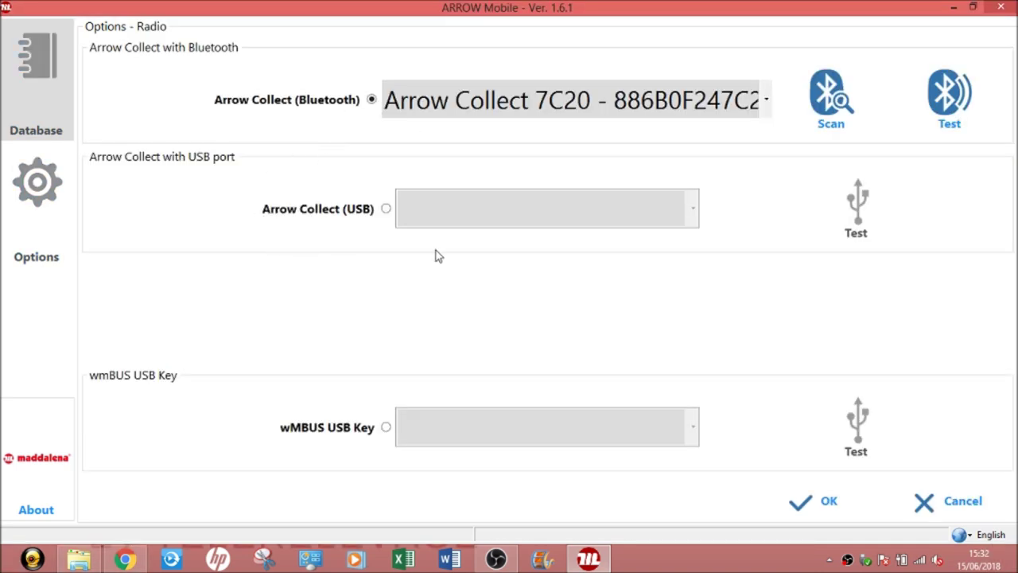
left_click(386, 210)
left_click(497, 210)
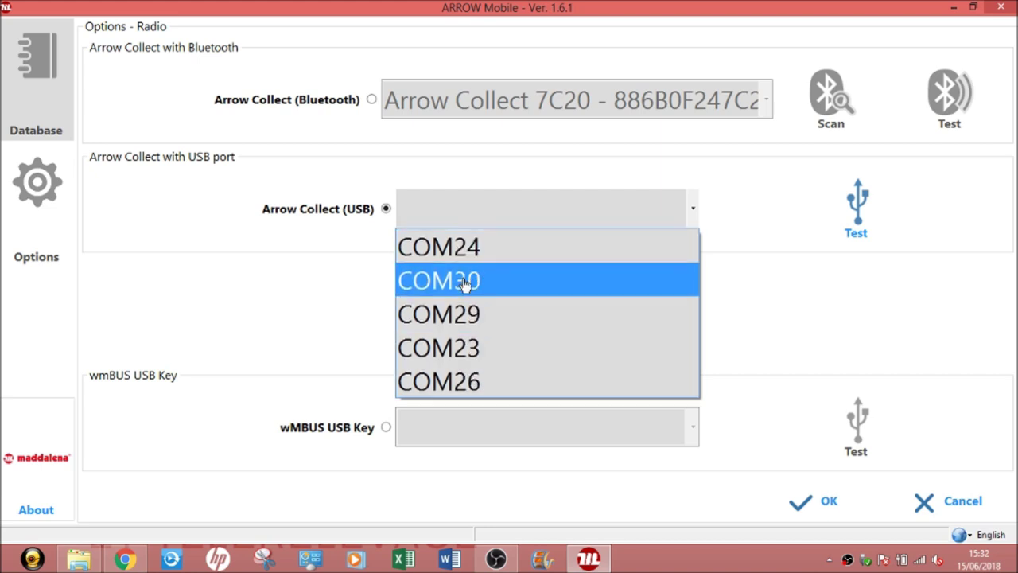
left_click(510, 225)
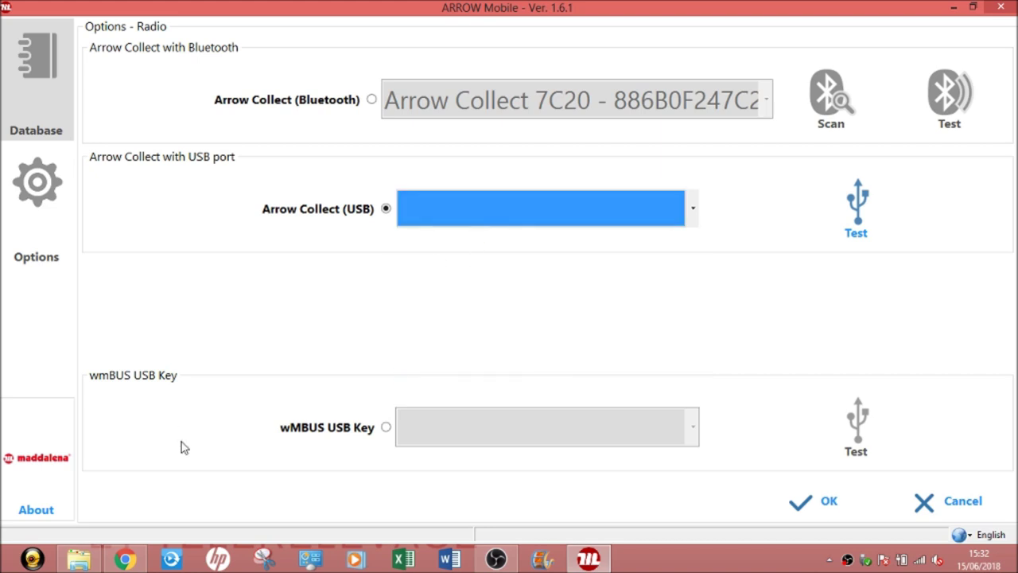
- Search the Windows Control Panel for "gestionnaire" and open Gestionnaire de périphériques
left_click(320, 561)
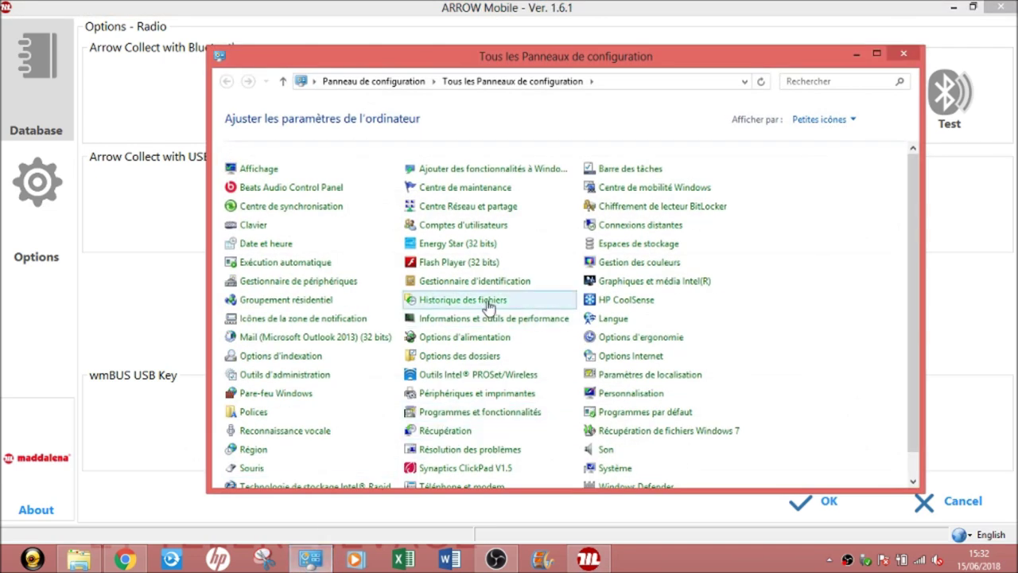
left_click(803, 84)
type("t")
key("BackSpace")
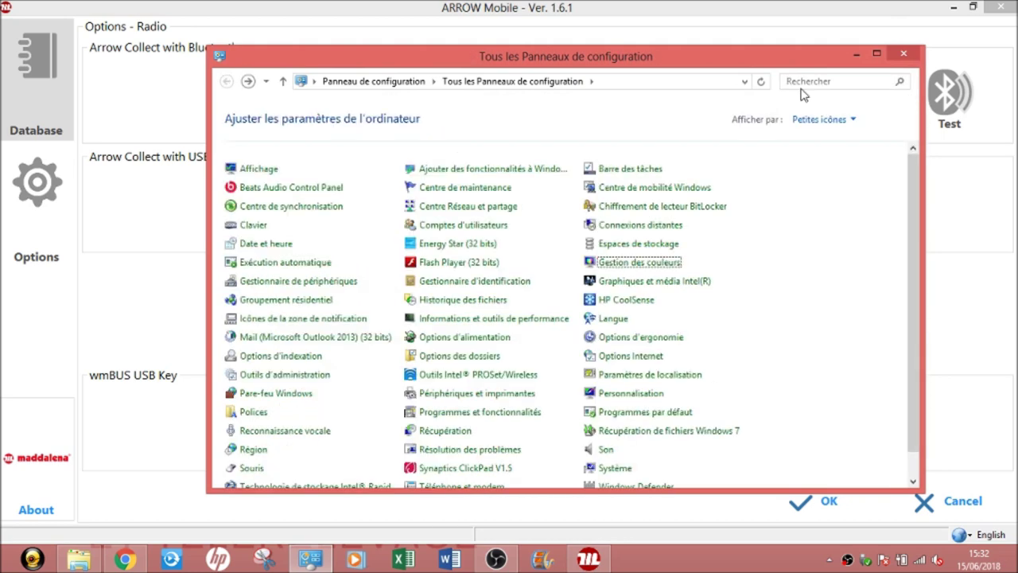
left_click(809, 80)
type("ge")
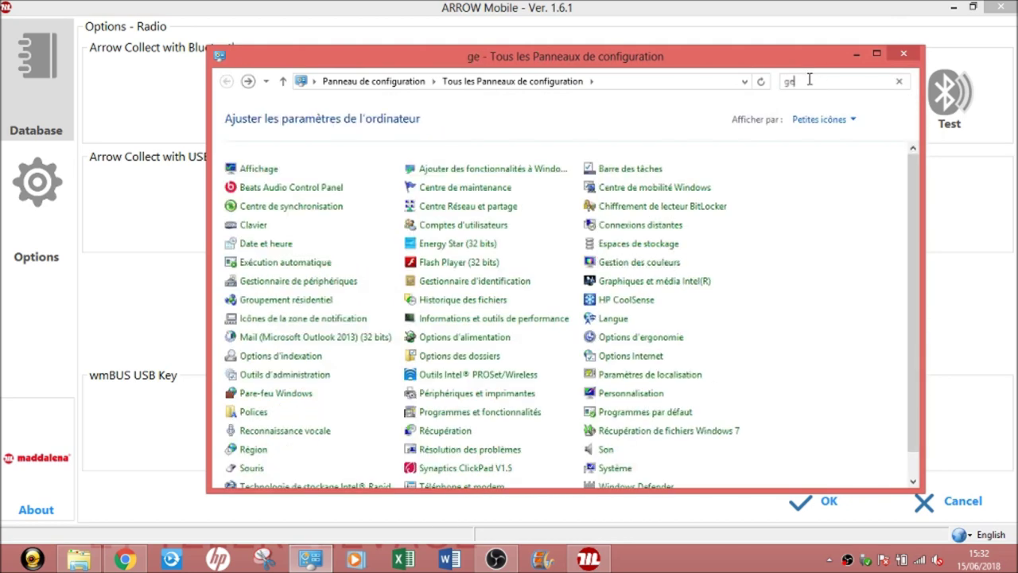
type("stionnaire")
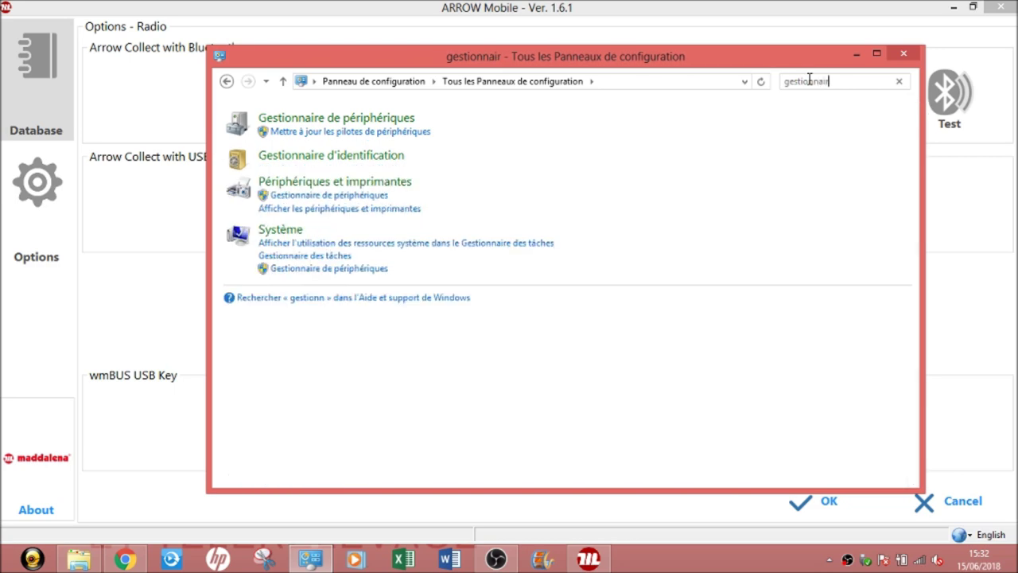
left_click(370, 118)
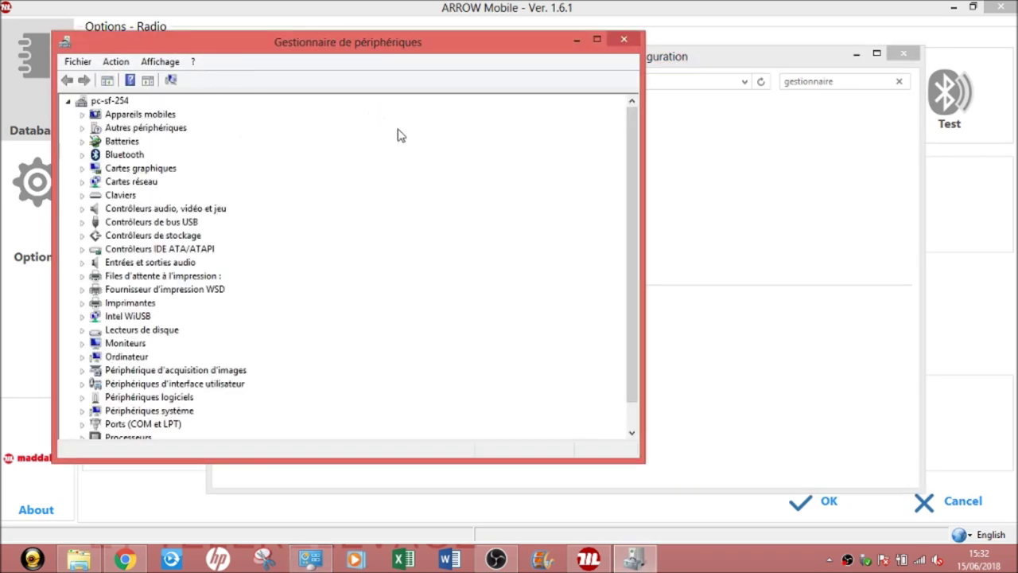
- Expand the Ports (COM et LPT) category in the device list to identify the receiver's port
left_click_drag(630, 132, 618, 208)
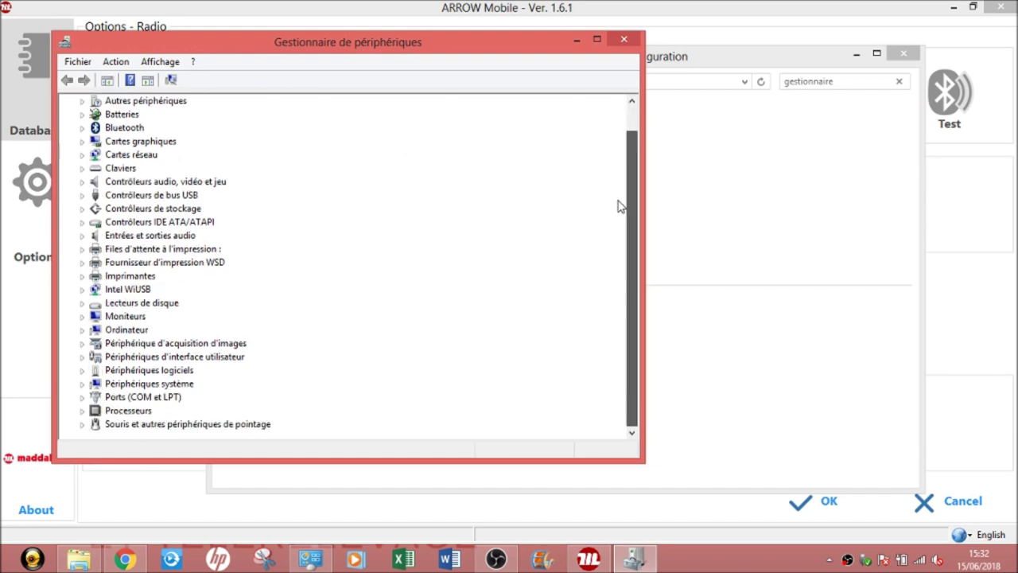
left_click_drag(398, 322, 374, 334)
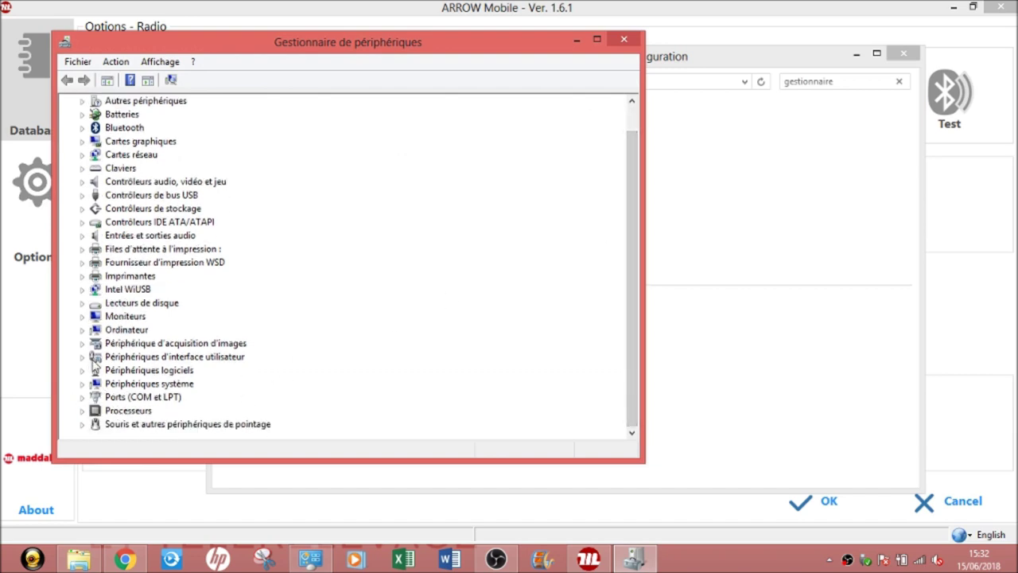
left_click(82, 397)
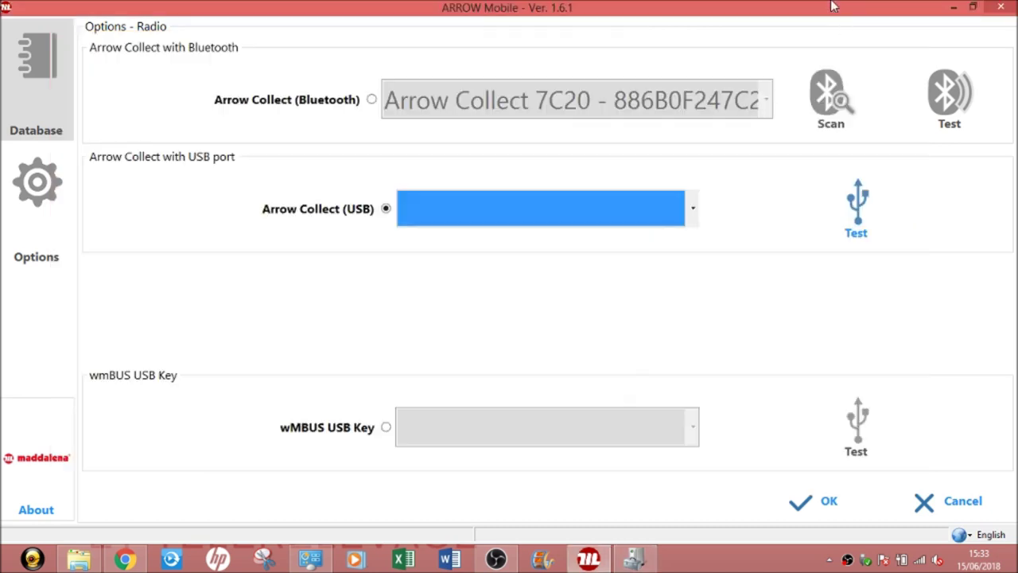
- Back in ARROW Mobile, set the Arrow Collect USB port to COM26, test it and save the configuration
left_click(835, 7)
left_click(572, 207)
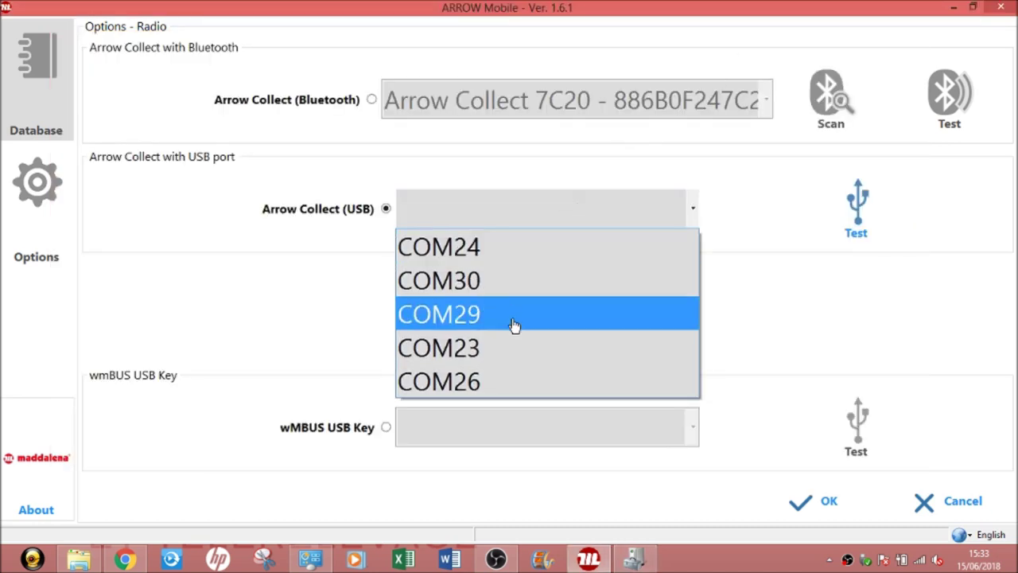
left_click(507, 374)
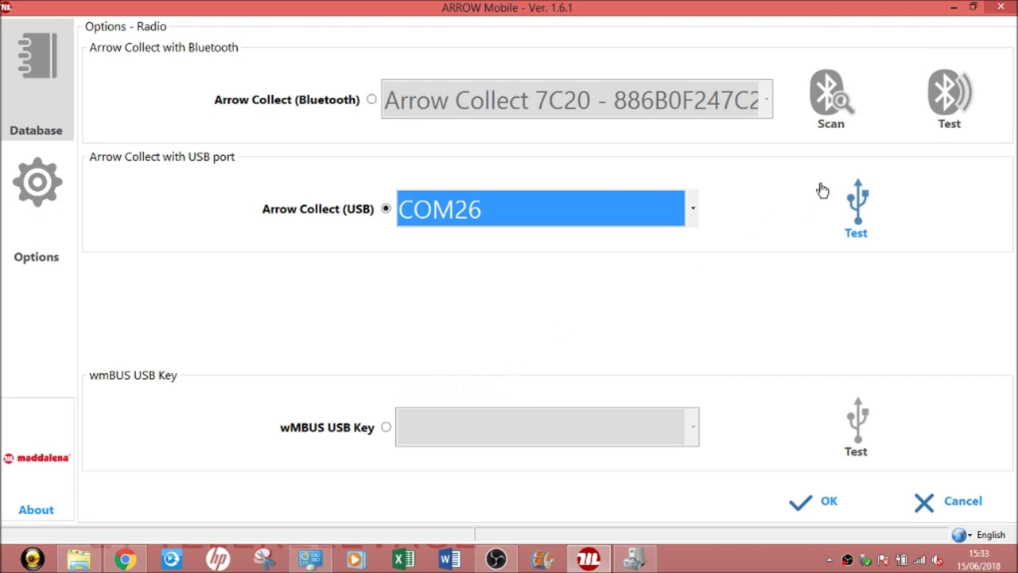
left_click(867, 208)
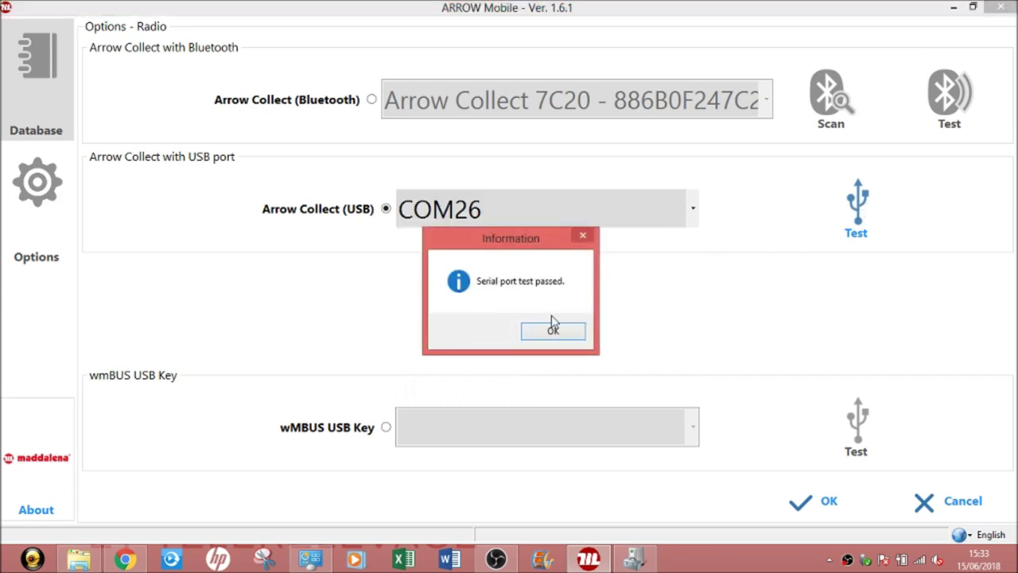
left_click(552, 331)
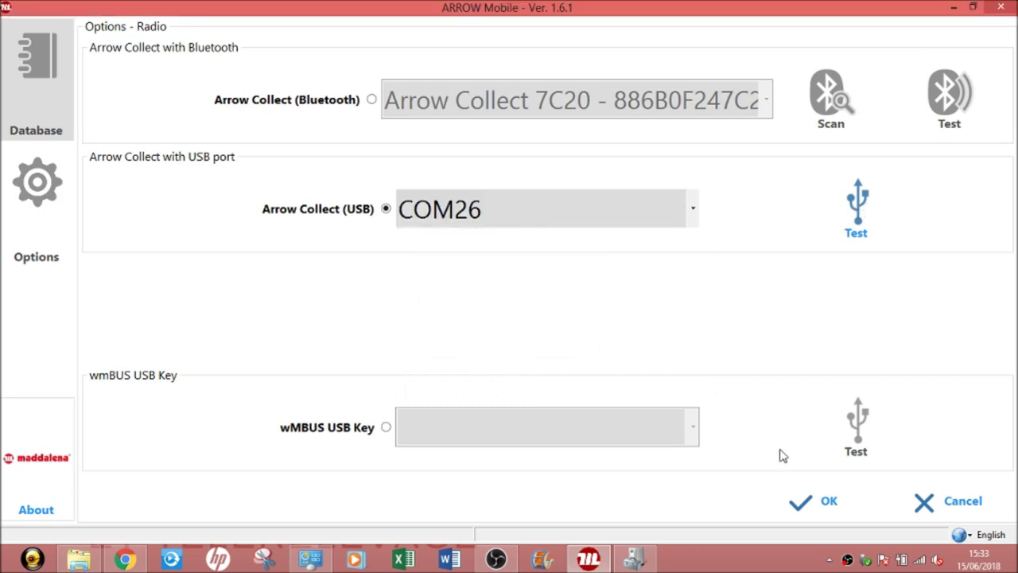
left_click(810, 508)
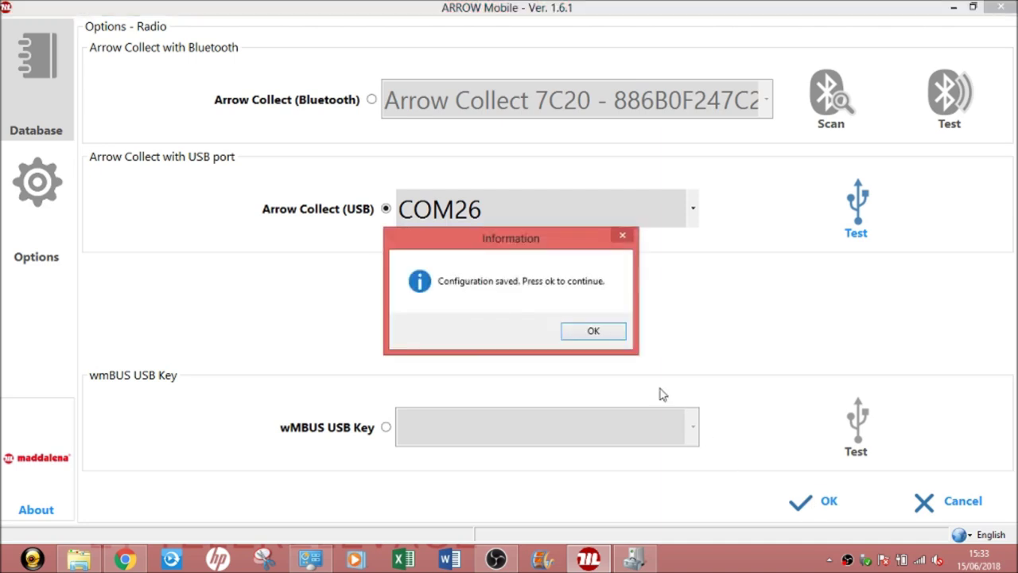
left_click(612, 331)
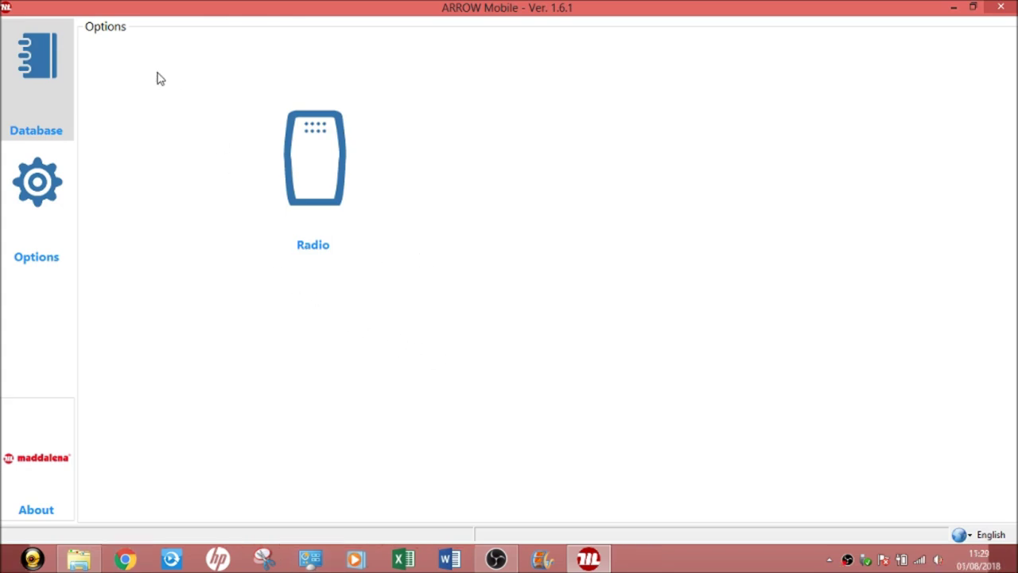
- Create a new group named "Sferaco test" under All Tours in the database
left_click(40, 67)
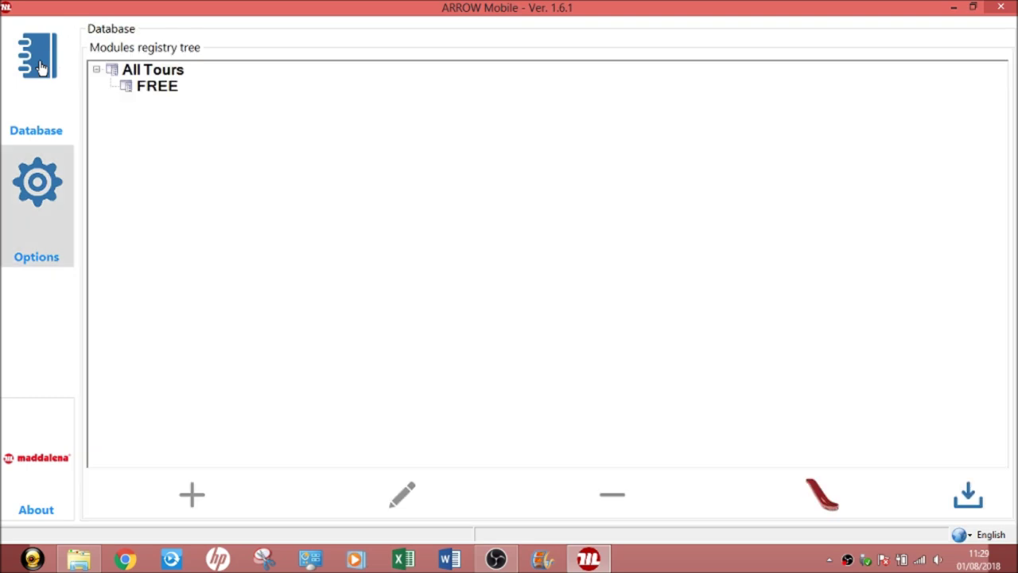
left_click(153, 74)
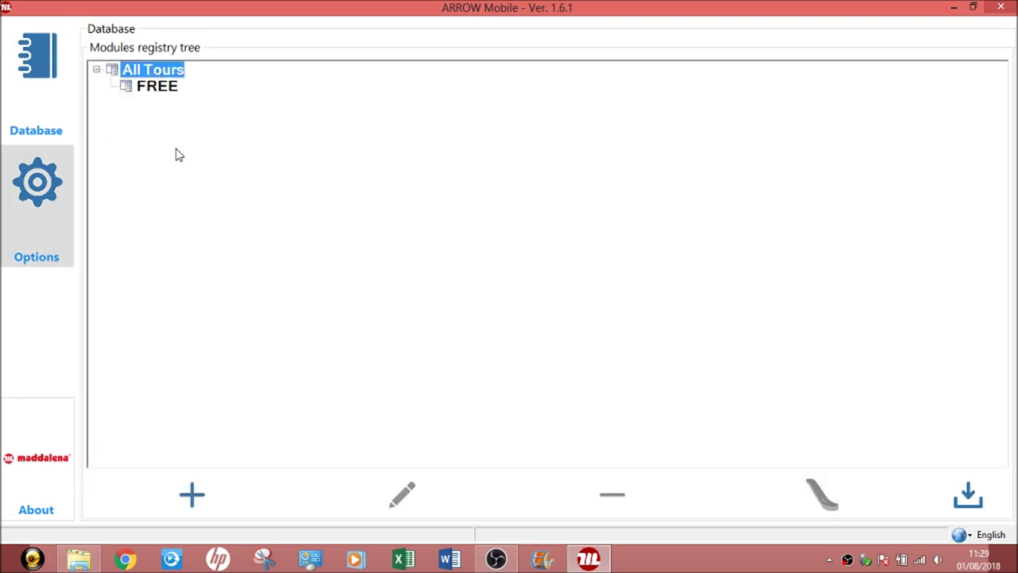
left_click(193, 496)
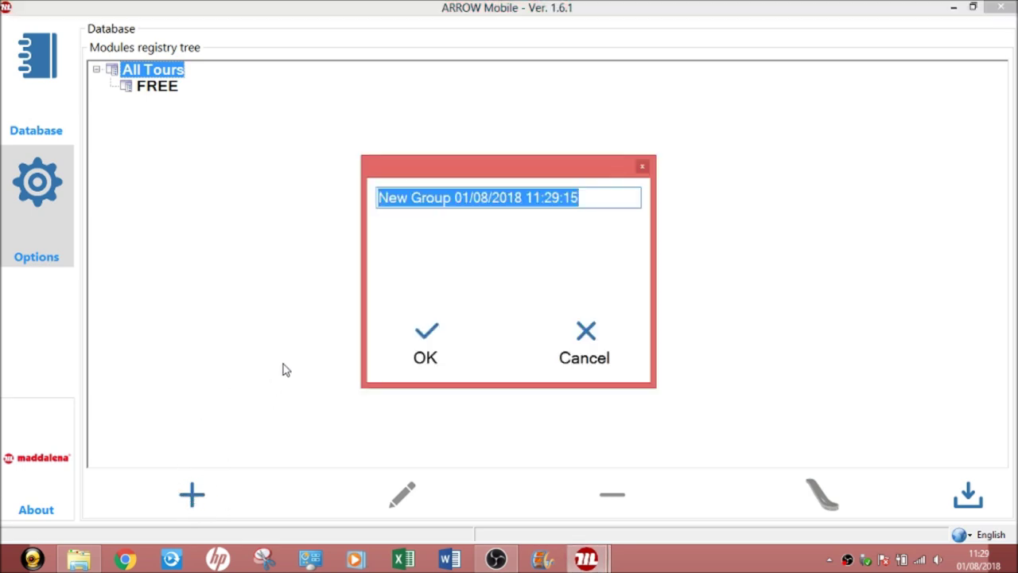
type("test")
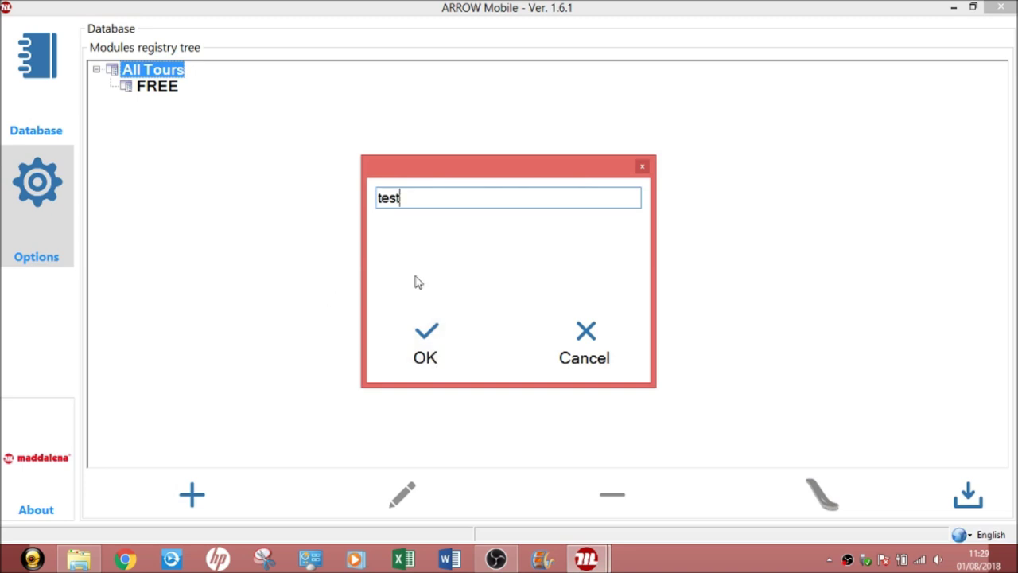
left_click_drag(377, 200, 380, 201)
key("BackSpace")
type("Sferaco t")
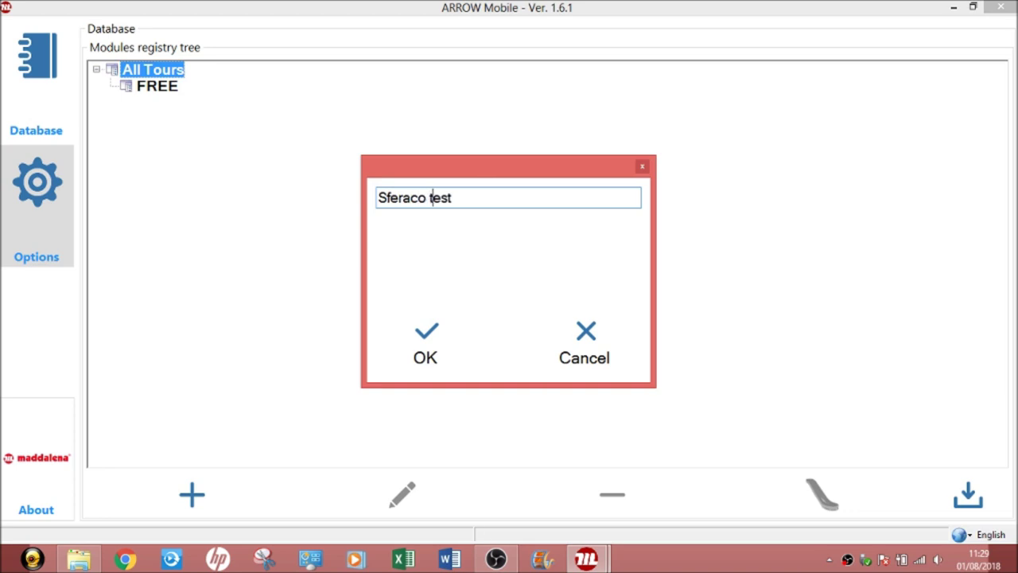
left_click(436, 335)
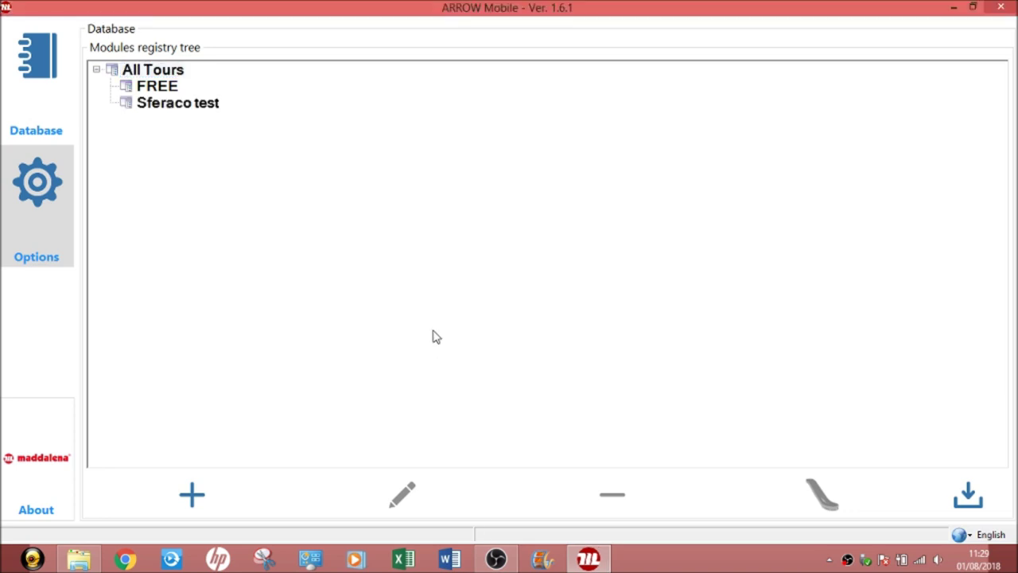
- Start programming a radio module for the Sferaco test group and proceed past the key insertion prompt
left_click(185, 111)
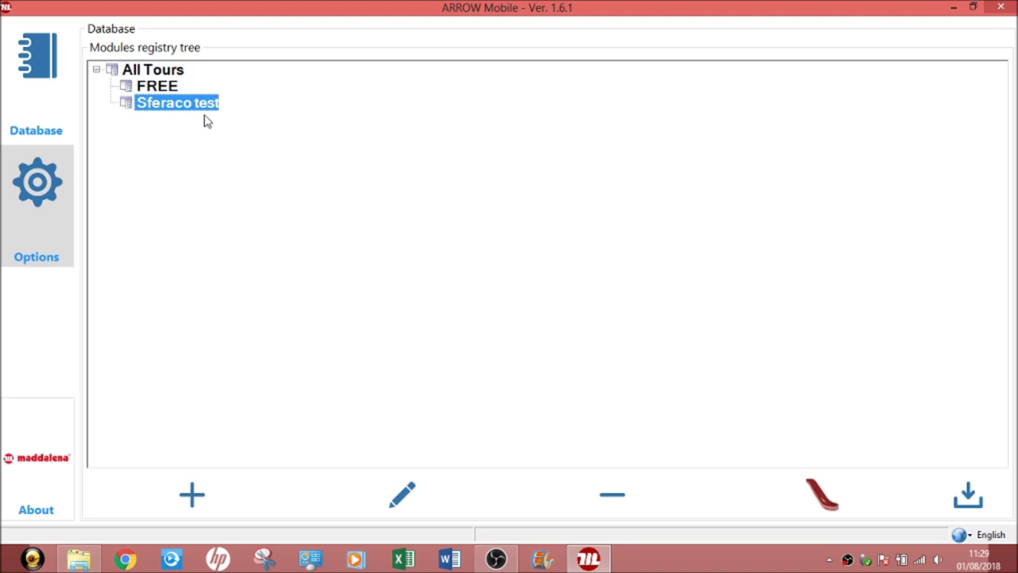
left_click(822, 497)
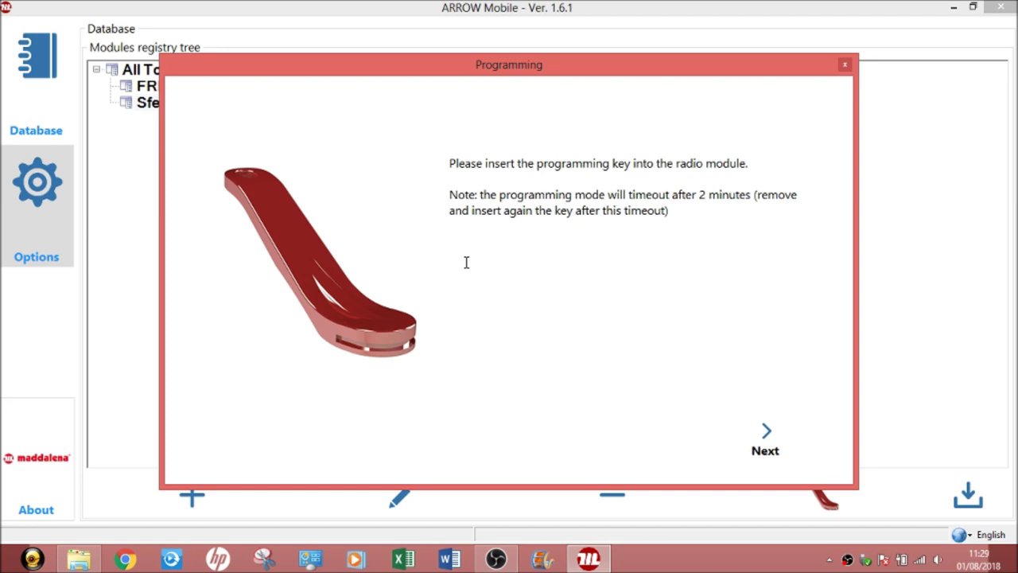
left_click(762, 438)
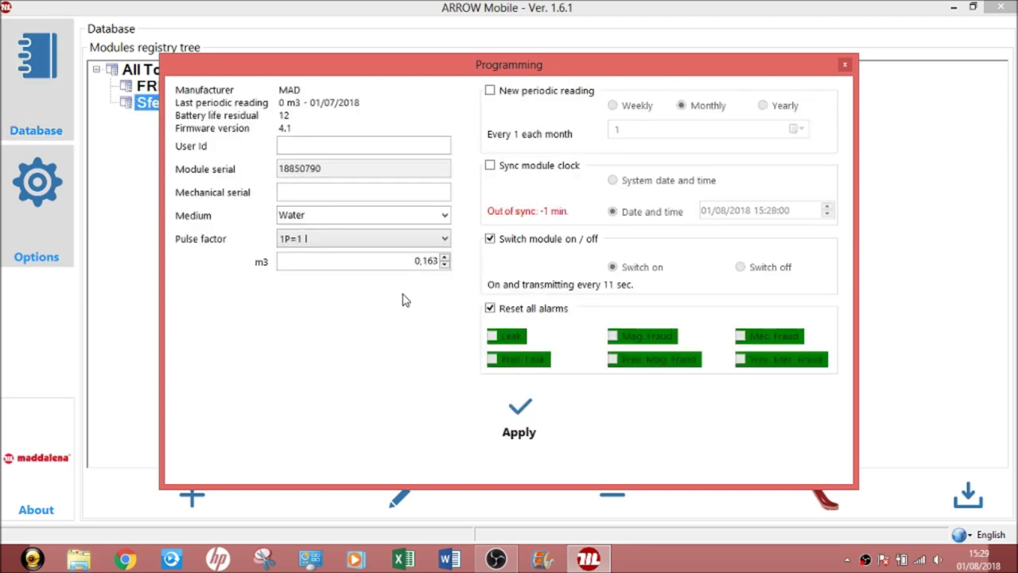
left_click(289, 149)
left_click(305, 145)
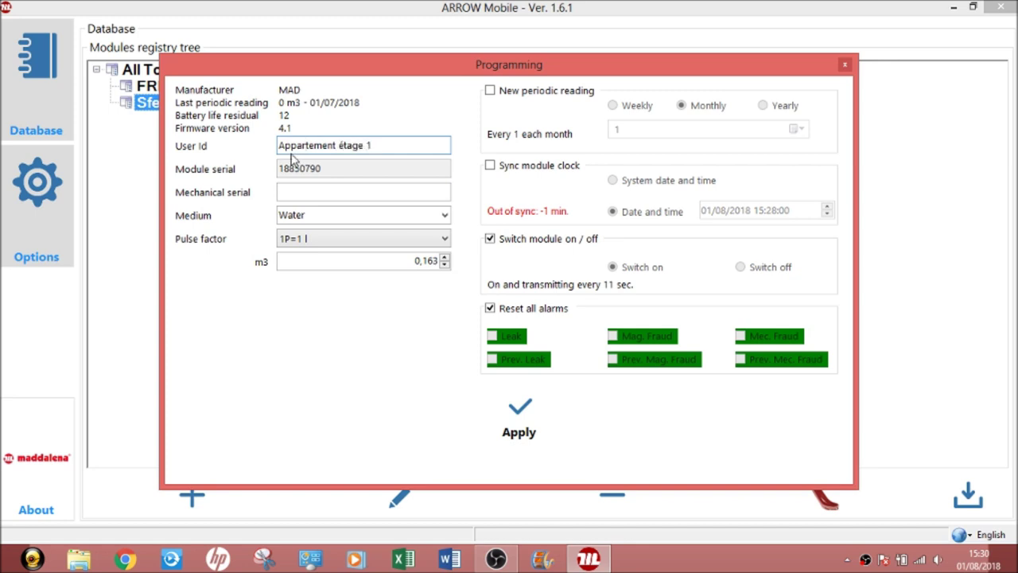
left_click(302, 187)
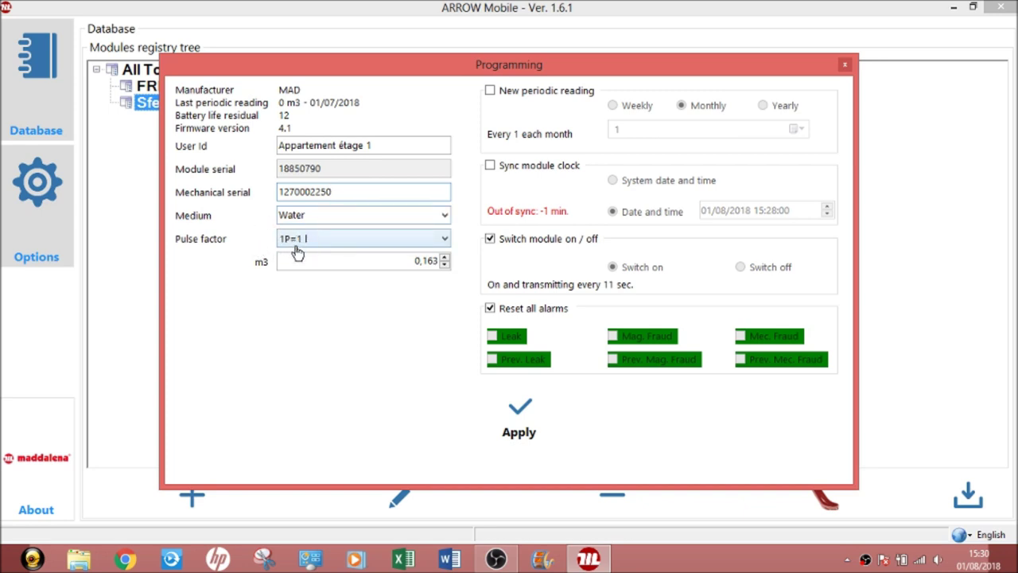
left_click(445, 258)
left_click(445, 265)
left_click(445, 265)
left_click(490, 91)
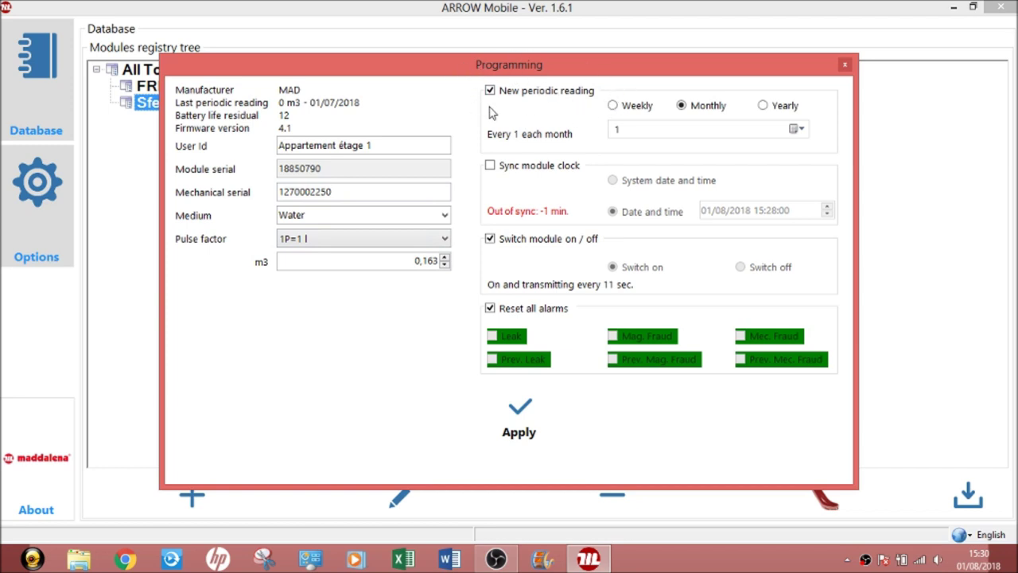
left_click(614, 106)
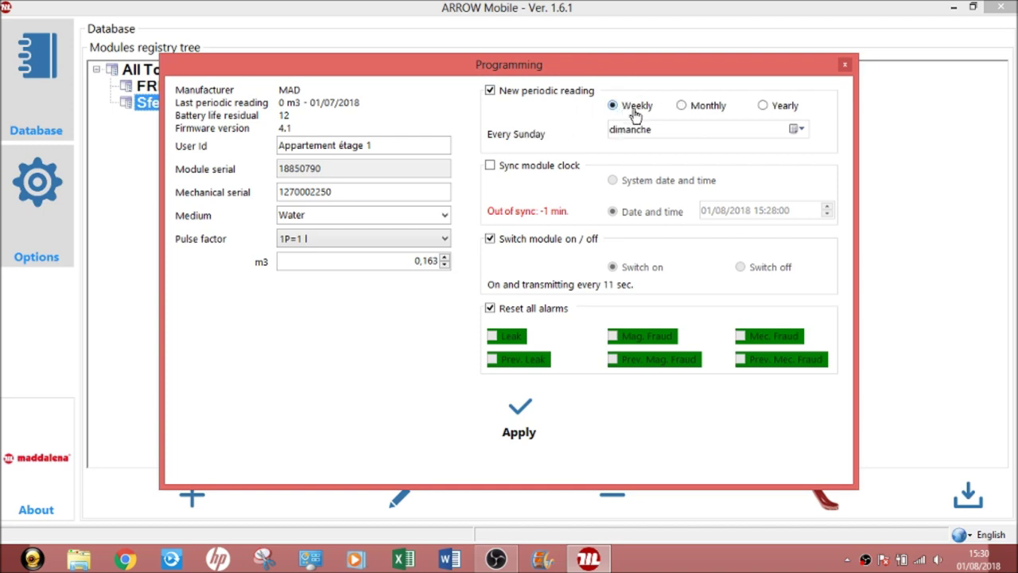
left_click(766, 105)
left_click(700, 107)
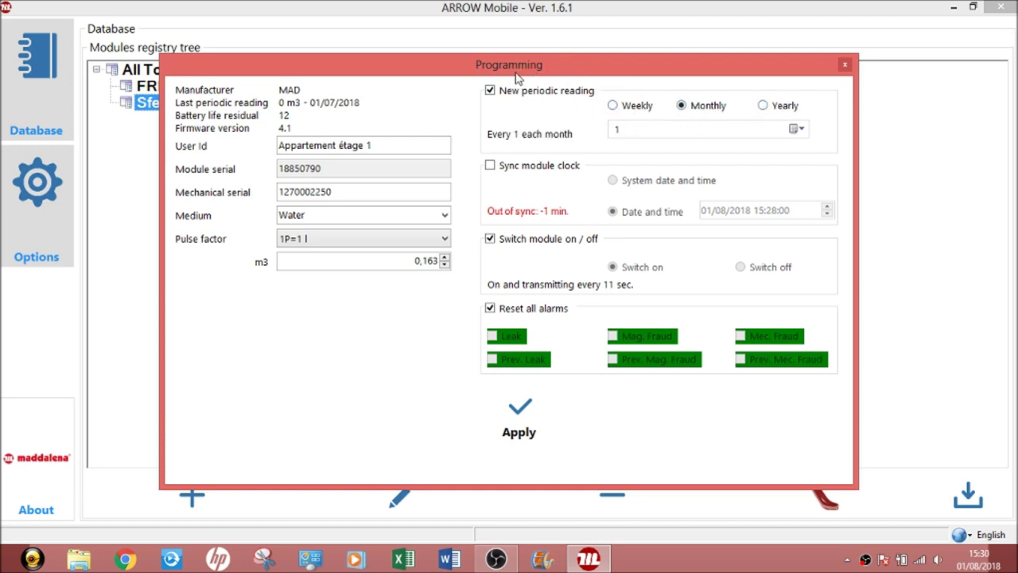
left_click(490, 91)
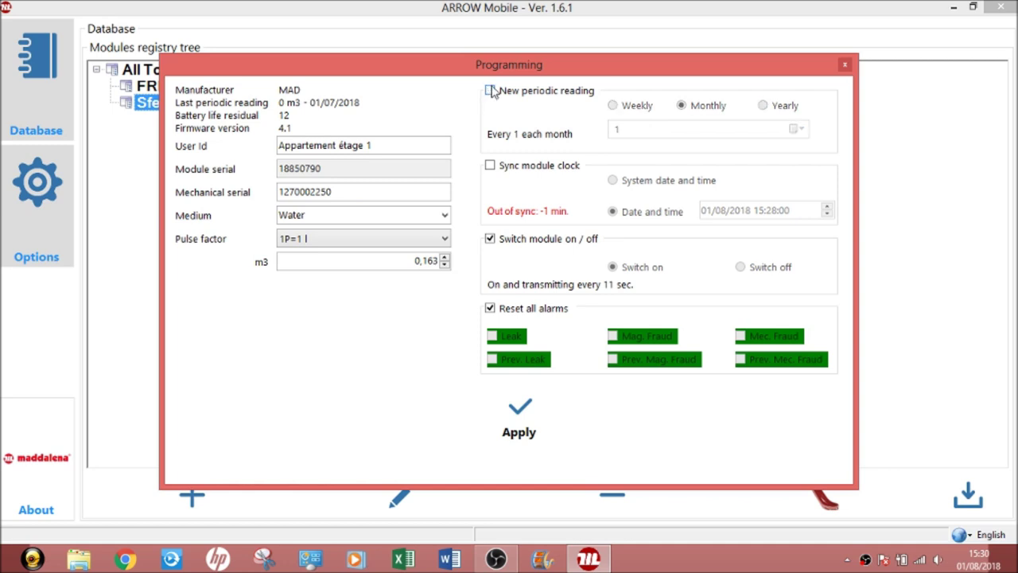
- Enable syncing the module clock to the system date and time, and set the module to switch on
left_click(490, 165)
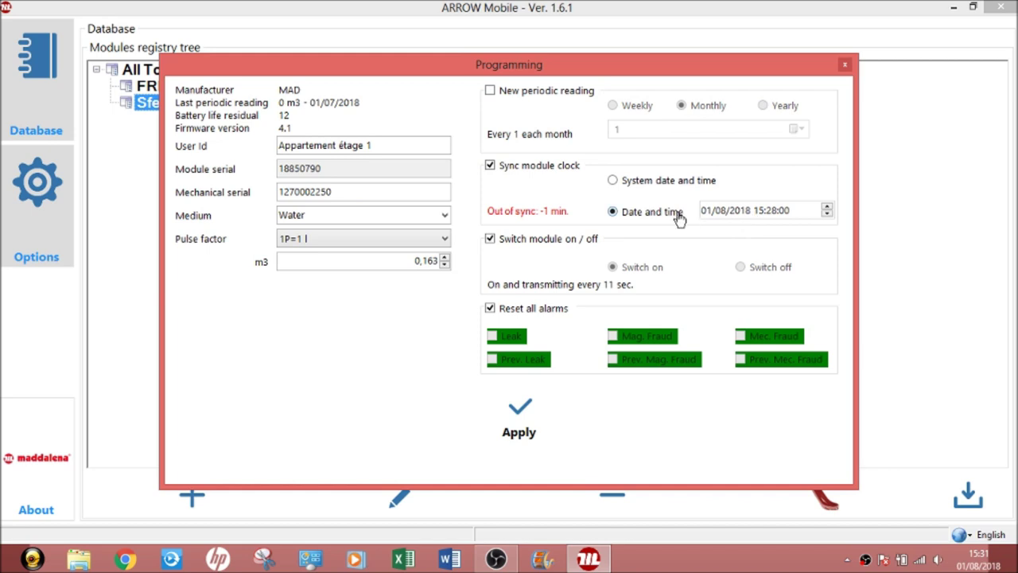
left_click(613, 181)
left_click(492, 238)
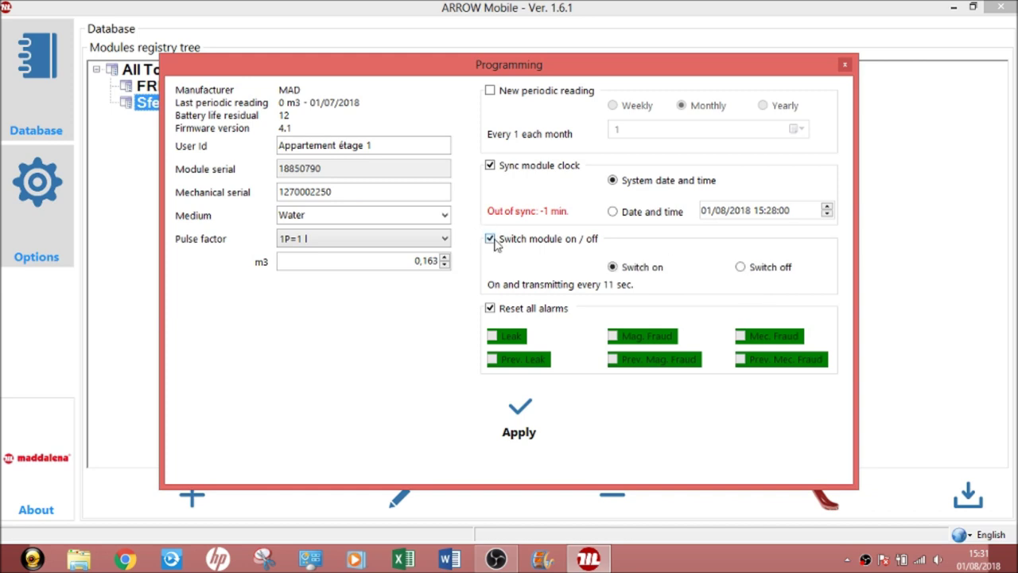
left_click(740, 267)
left_click(612, 267)
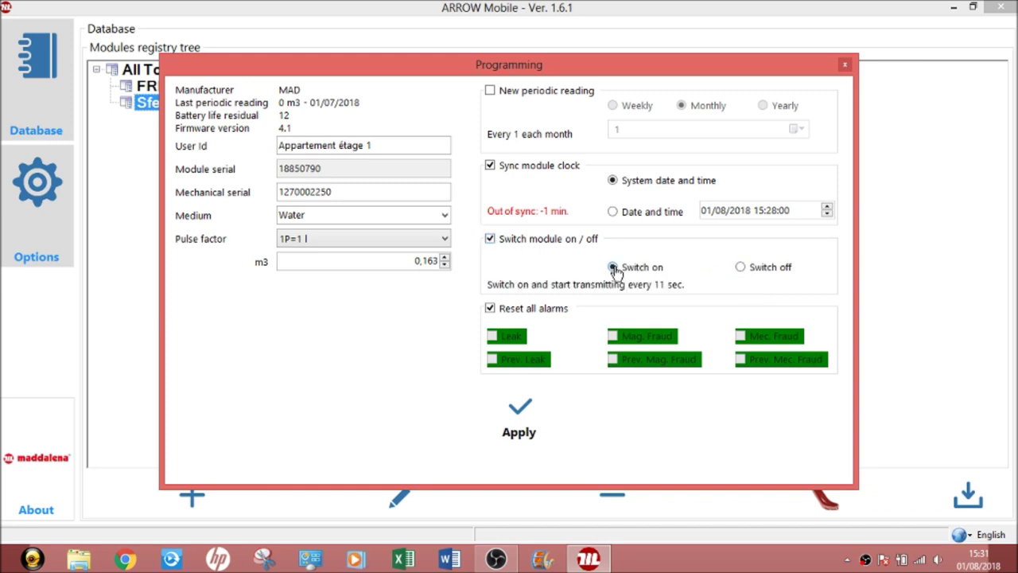
left_click(753, 272)
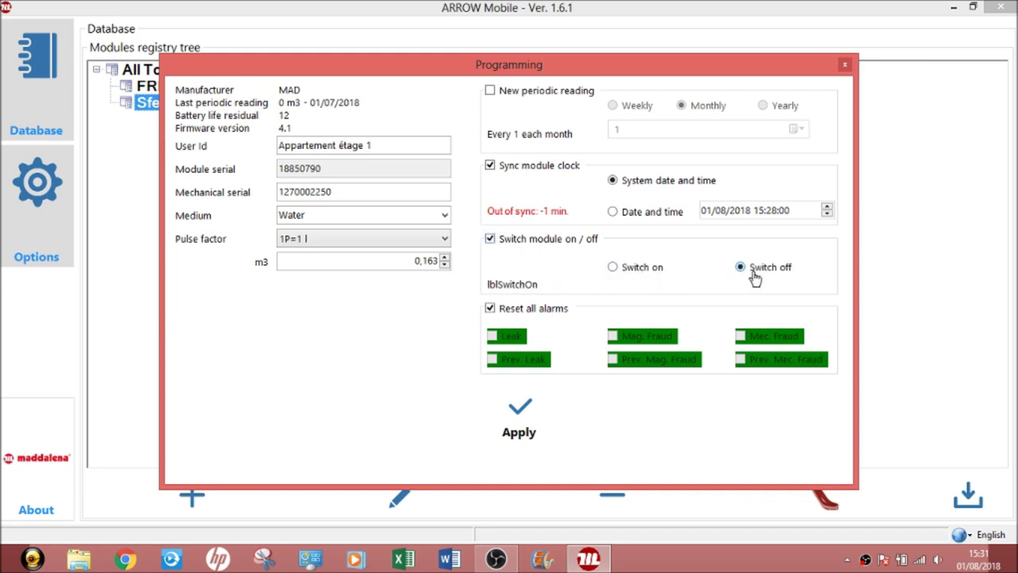
left_click(614, 267)
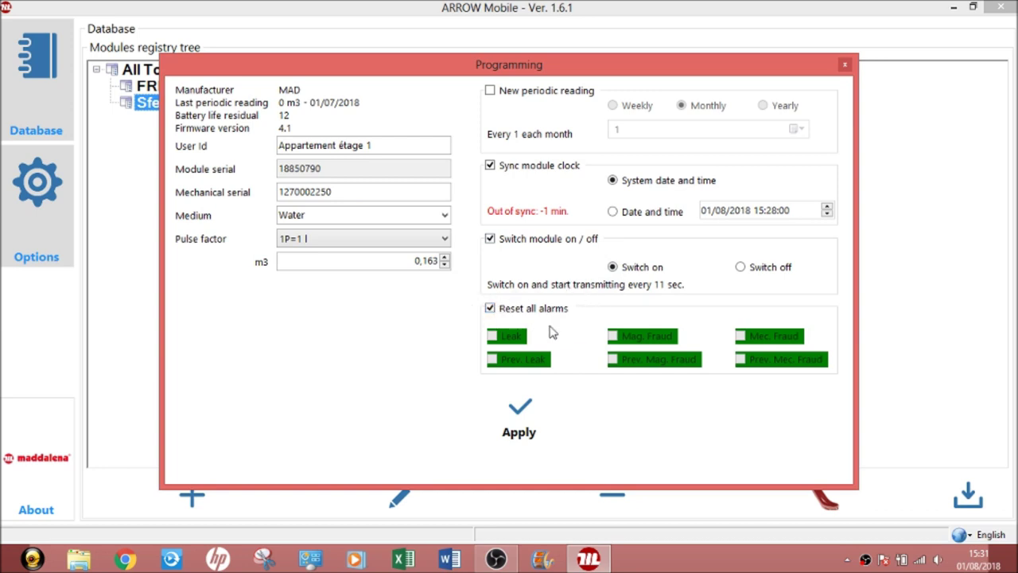
- Apply the programming settings to module 18850790, dismiss the error, then reapply them and acknowledge the message
left_click(530, 419)
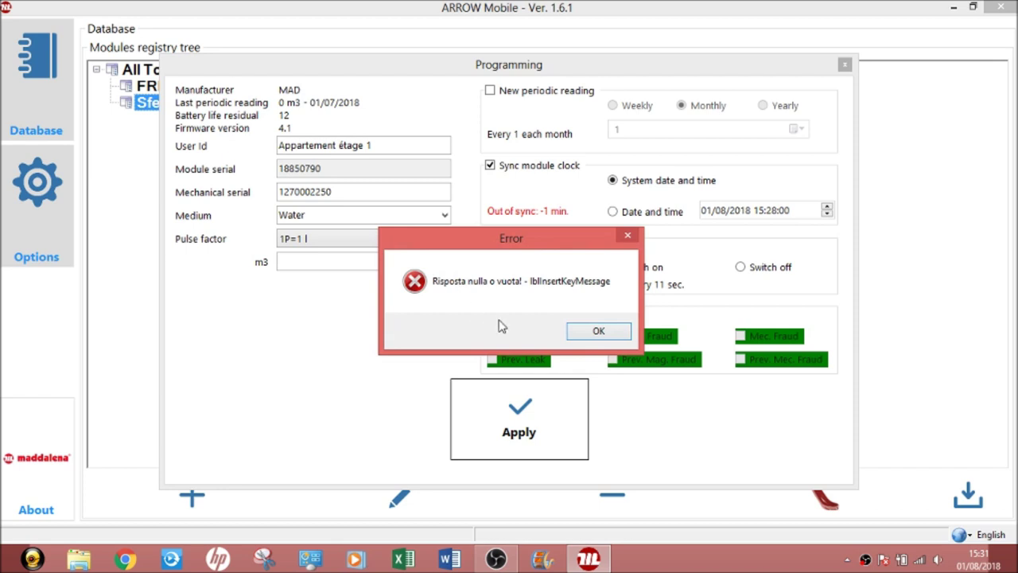
left_click(598, 331)
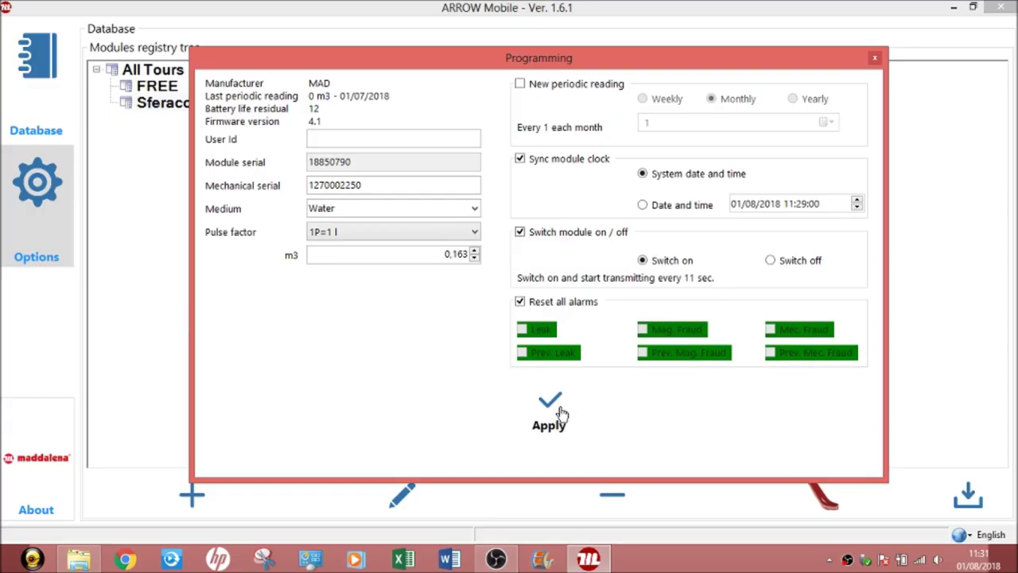
left_click(560, 411)
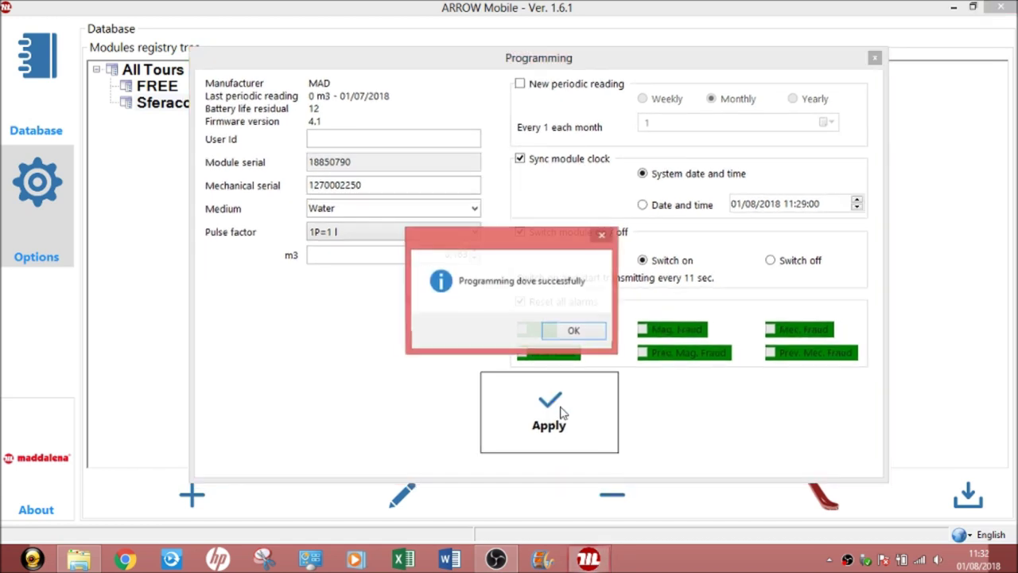
left_click(587, 333)
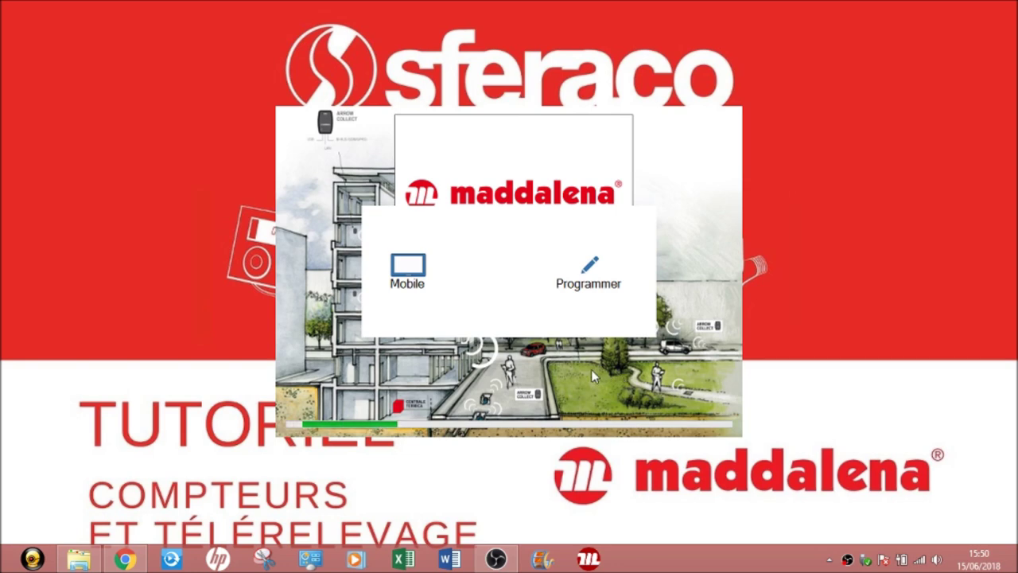
- Start the application in Mobile mode and check the Arrow Collect connection in the radio options without changing it
left_click(406, 269)
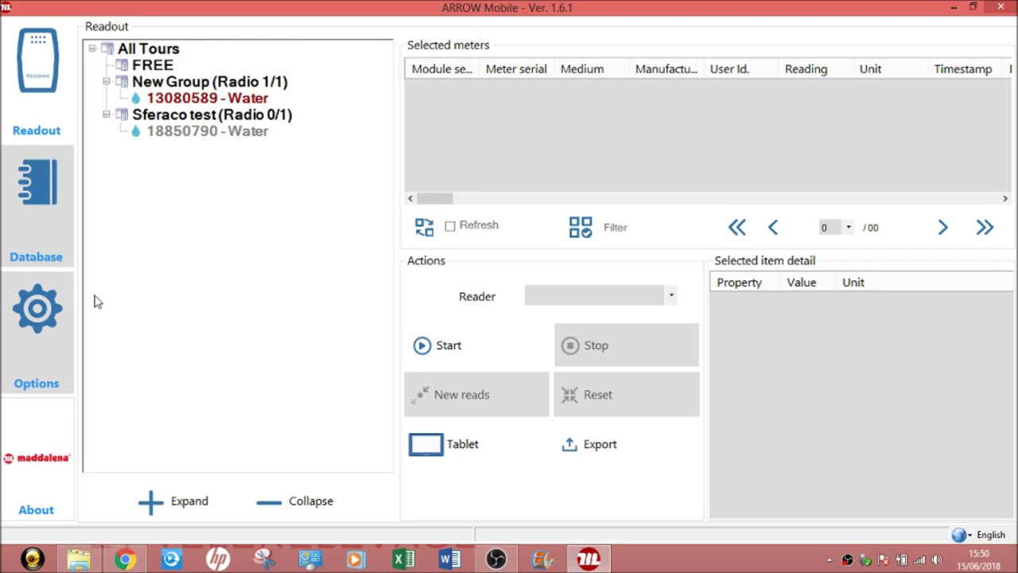
left_click(57, 324)
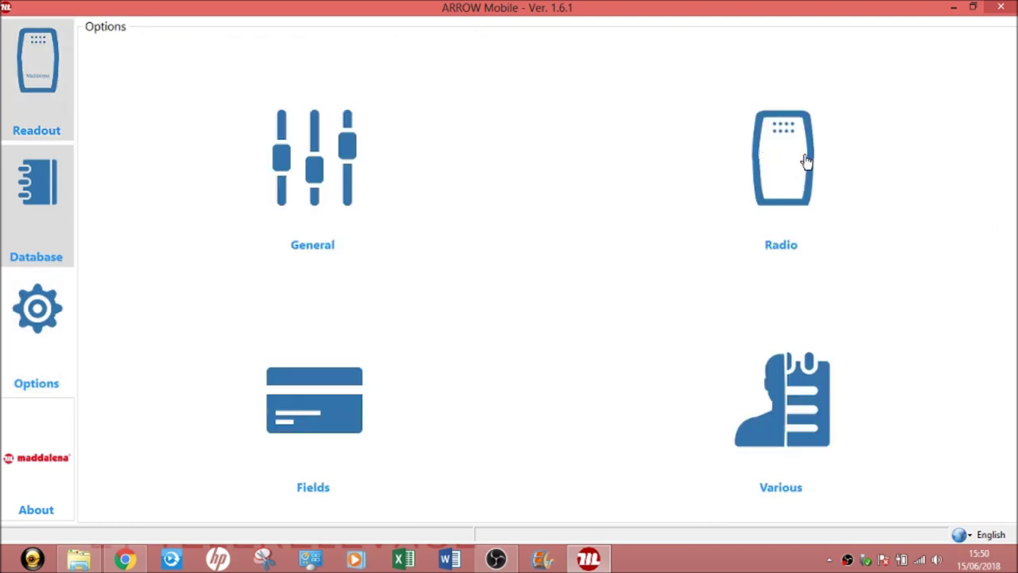
left_click(773, 142)
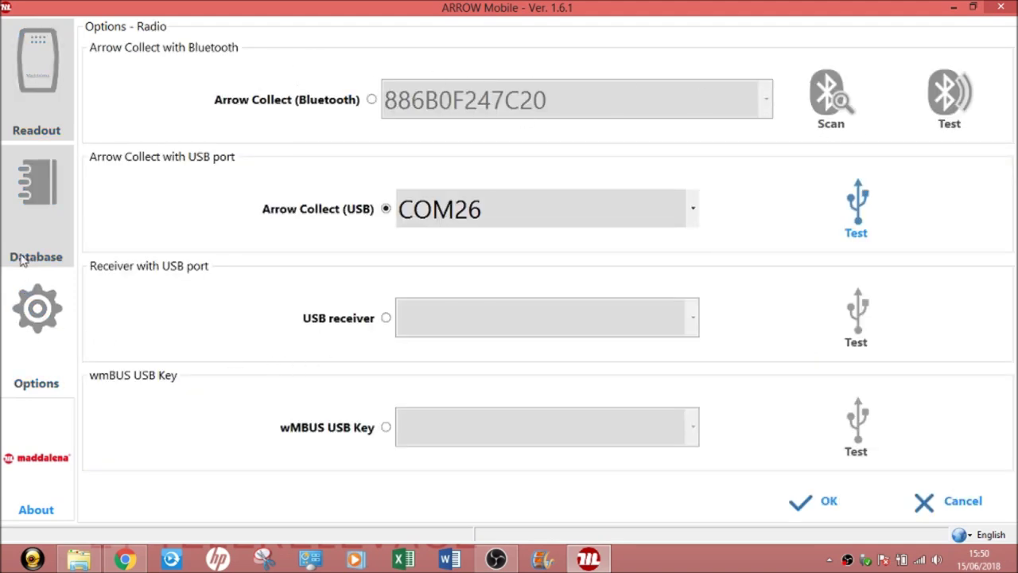
left_click(956, 500)
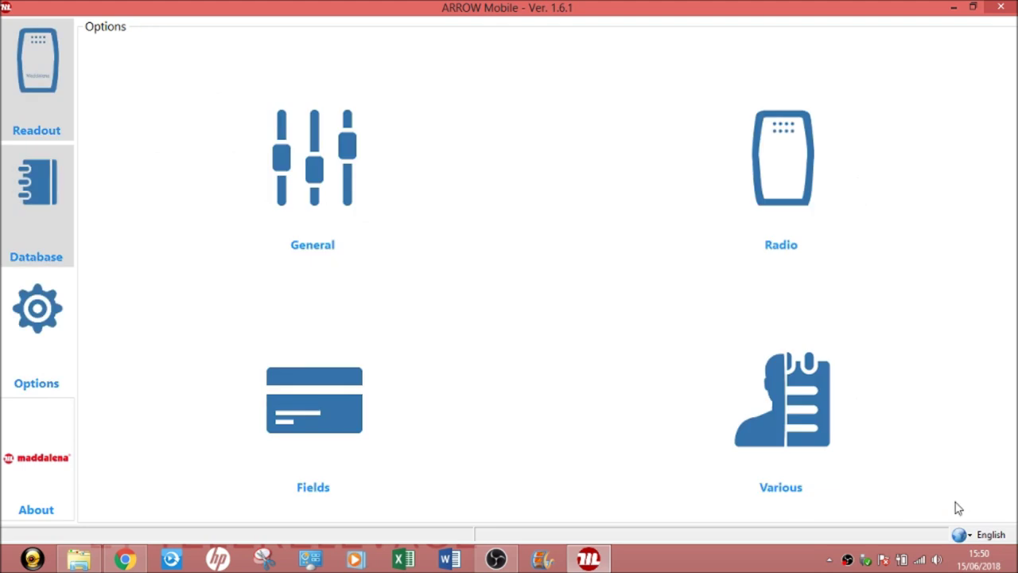
- Check the Sferaco test group and its water module in the database's registry tree
left_click(36, 175)
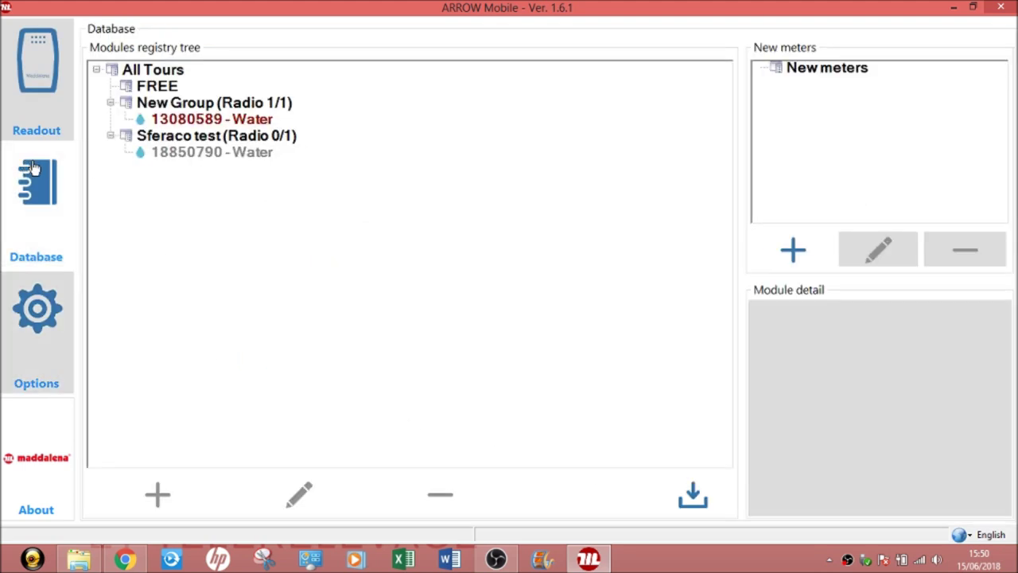
left_click(182, 152)
left_click(159, 133)
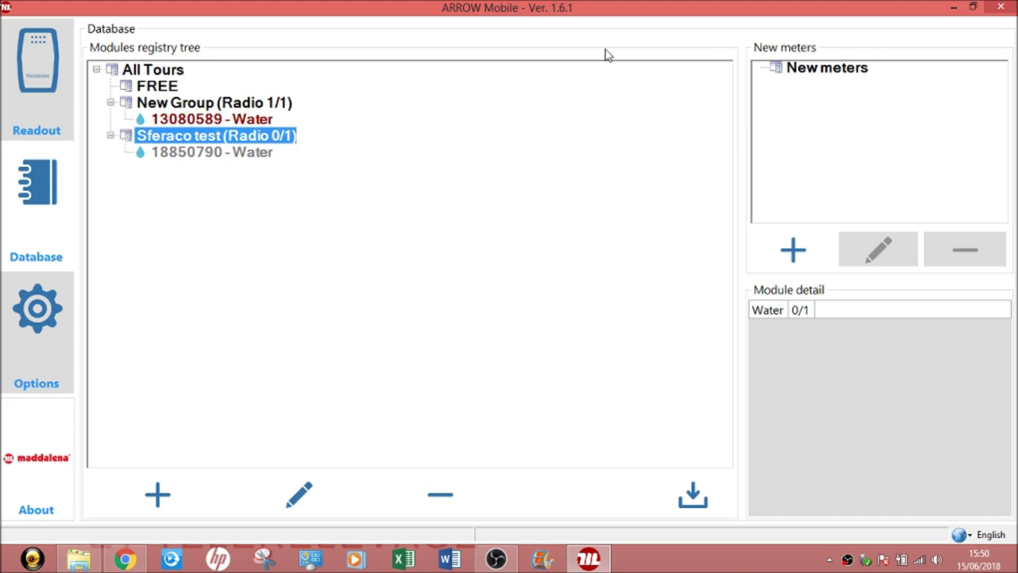
- Run a radio readout of the Sferaco test group, select module 18850790 to show its data, and stop the reading
left_click(51, 97)
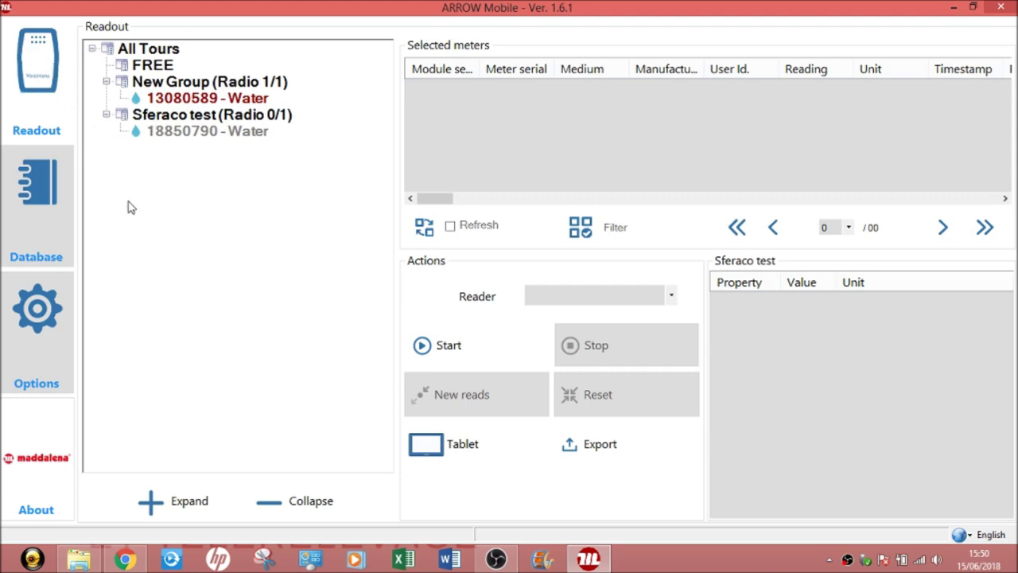
left_click(212, 117)
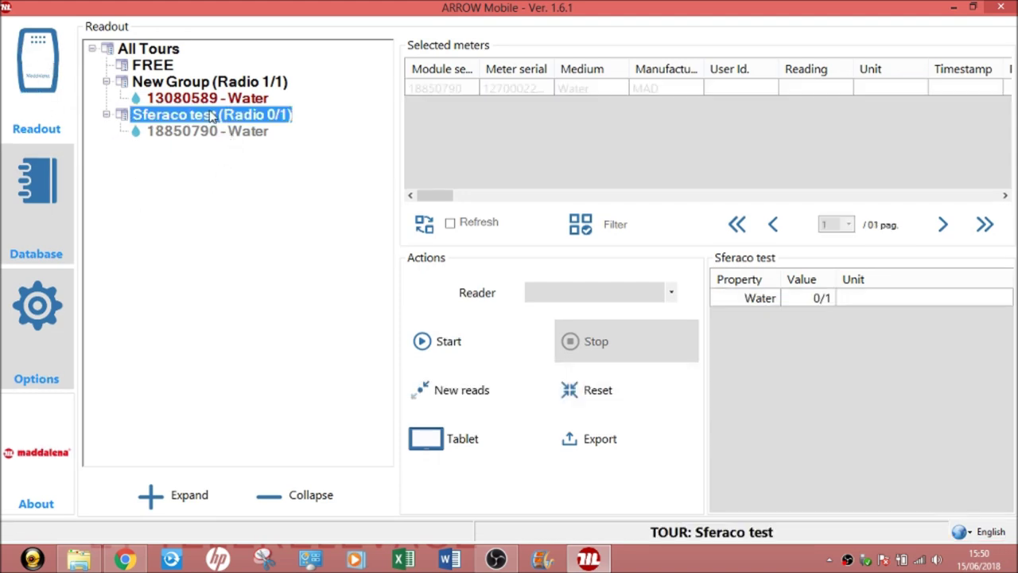
left_click(422, 343)
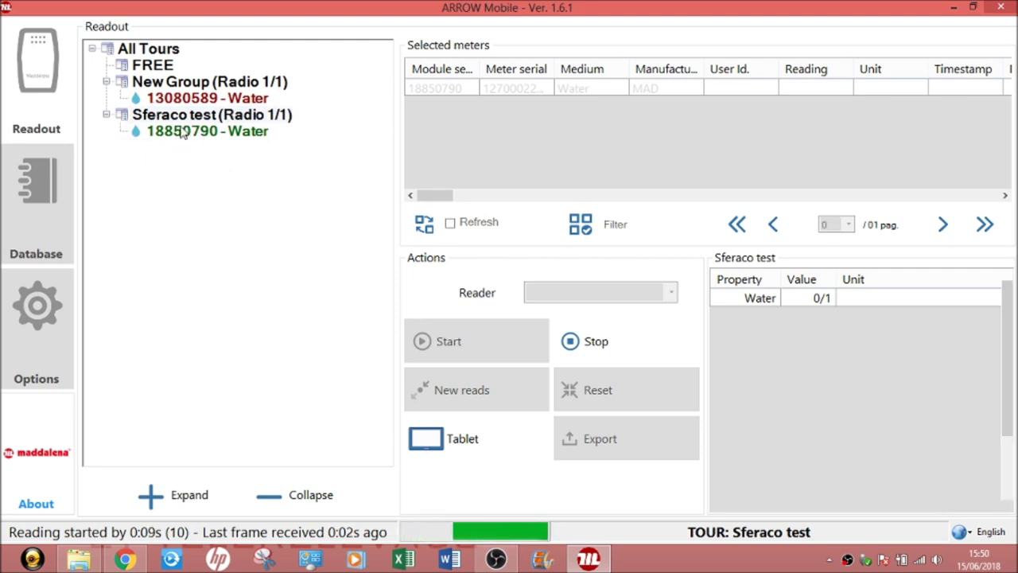
left_click(182, 132)
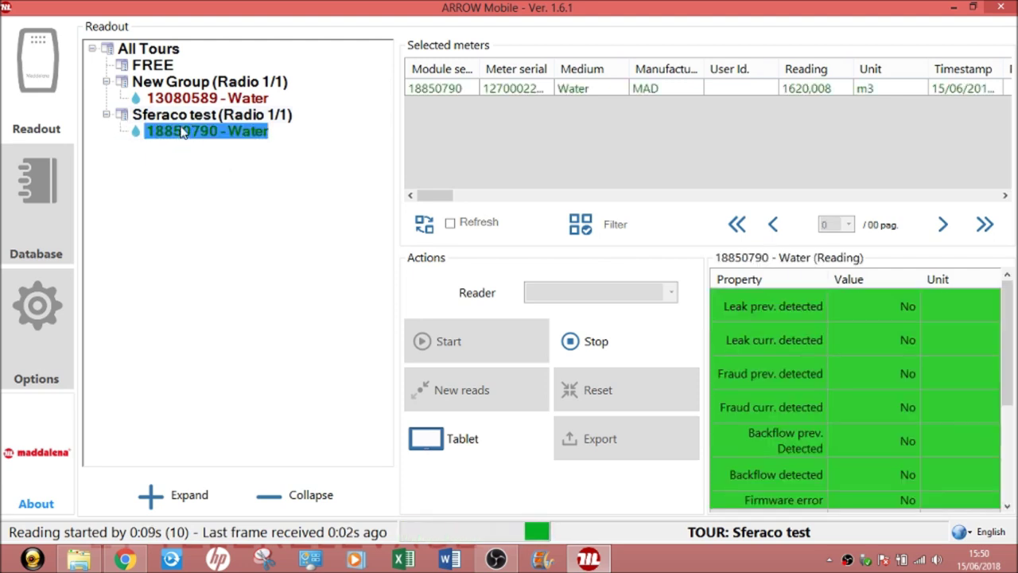
left_click(579, 346)
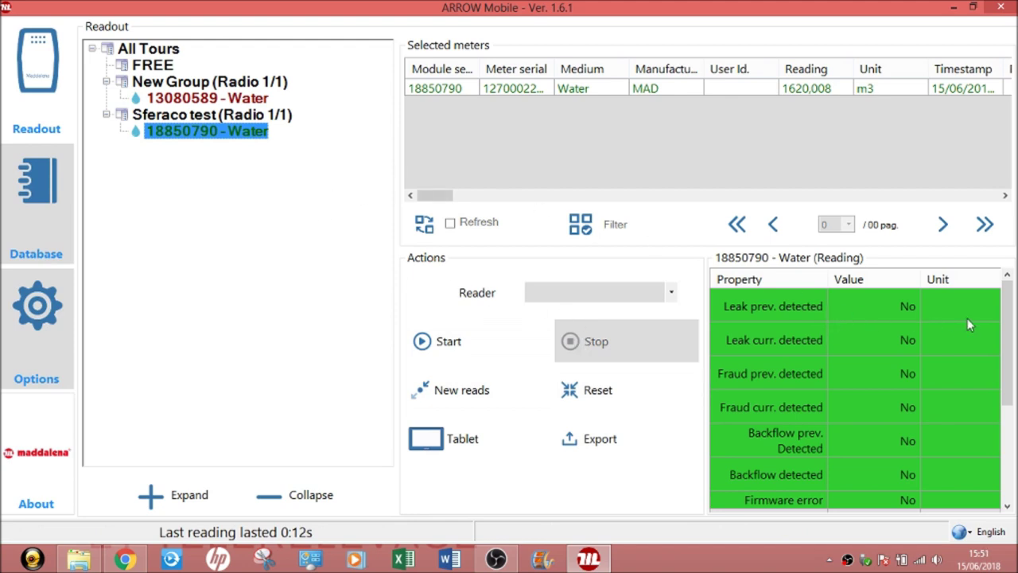
- Review the alarm, battery life, volume and stored date properties in the details of module 18850790
scroll(990, 363, "down", 3)
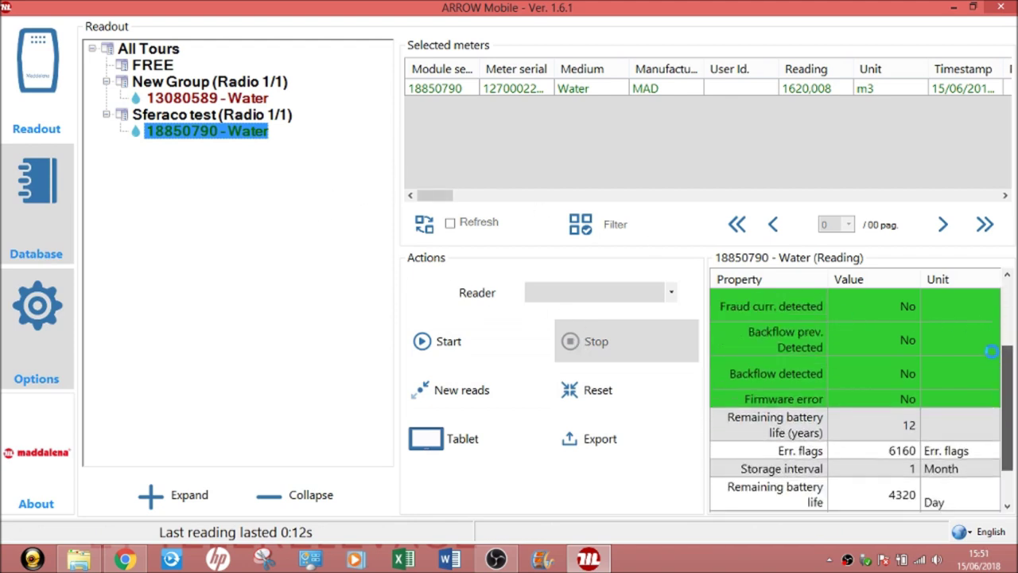
scroll(990, 363, "up", 3)
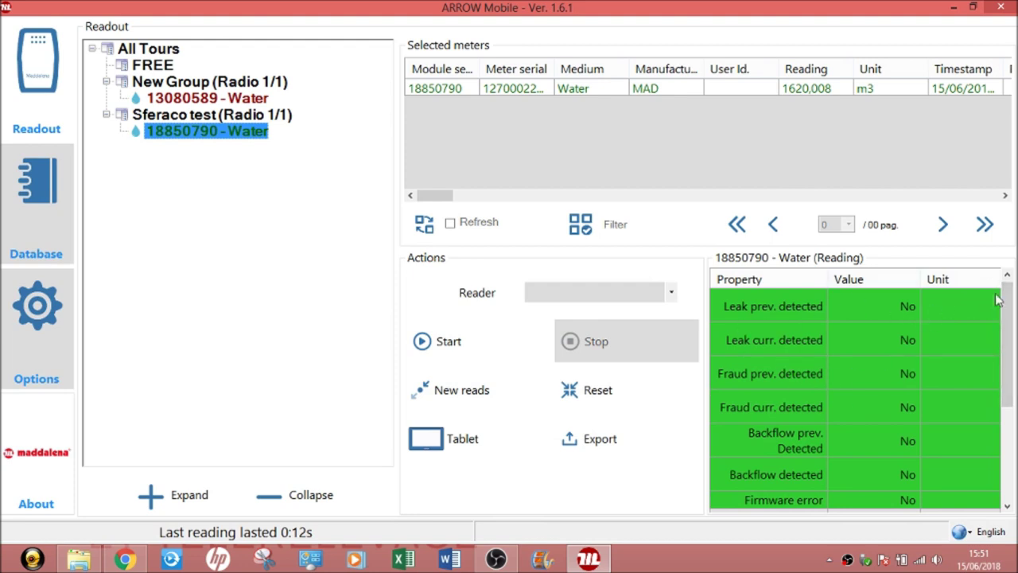
left_click_drag(1009, 296, 1009, 388)
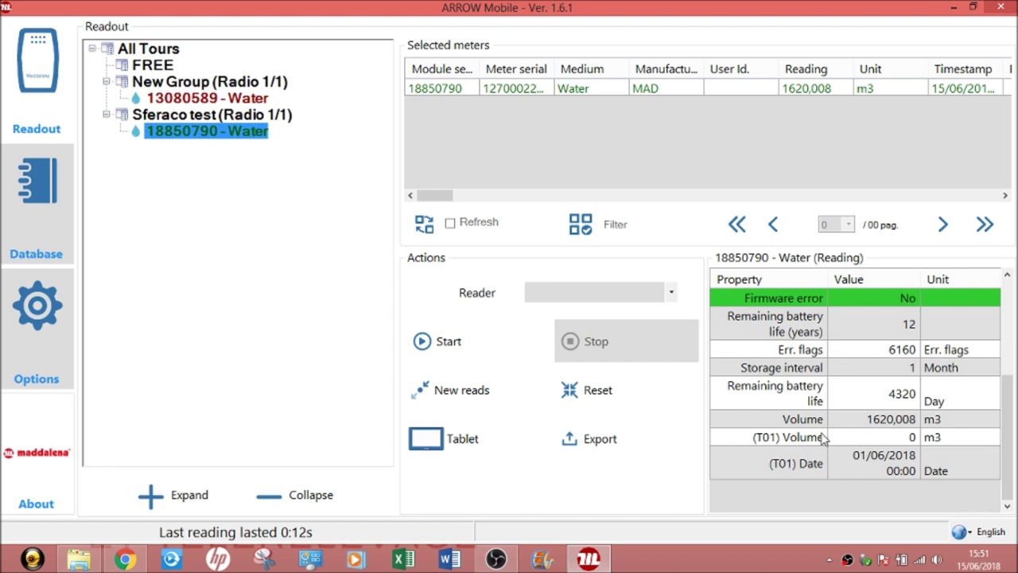
left_click_drag(1008, 386, 1007, 287)
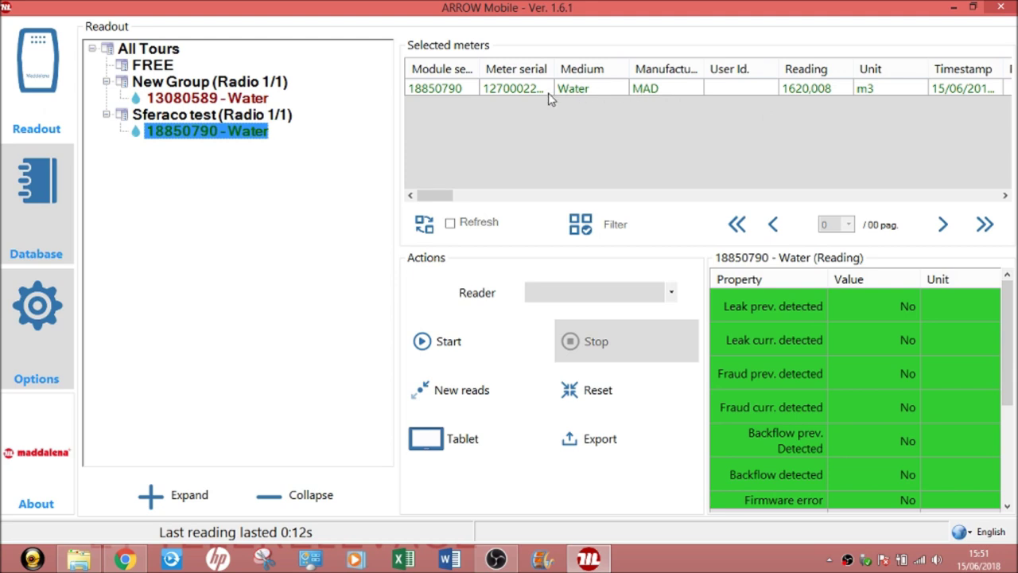
- Reset the meter reads of module 18850790 and of the group named New Group, confirming both resets
left_click(577, 394)
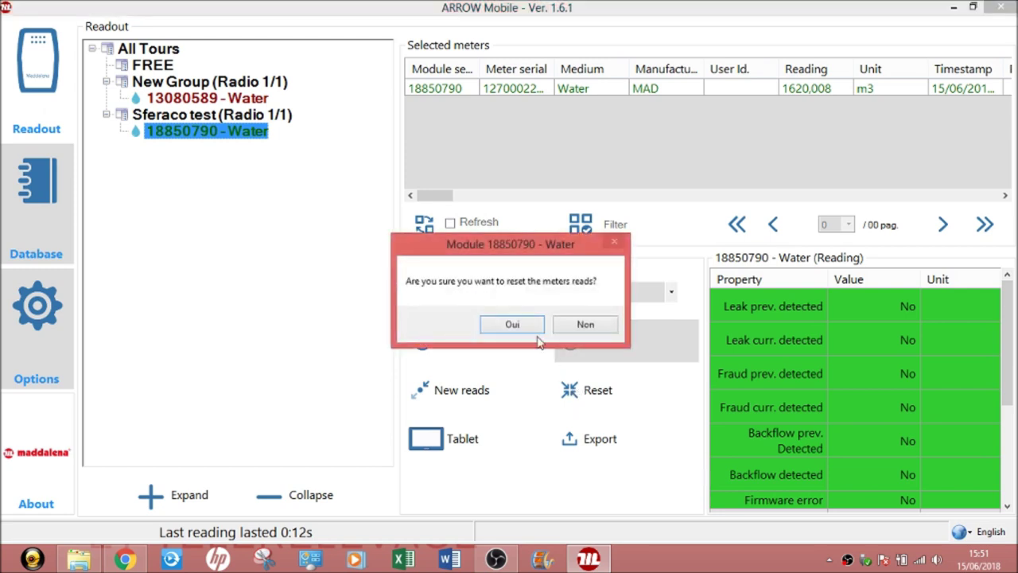
left_click(533, 329)
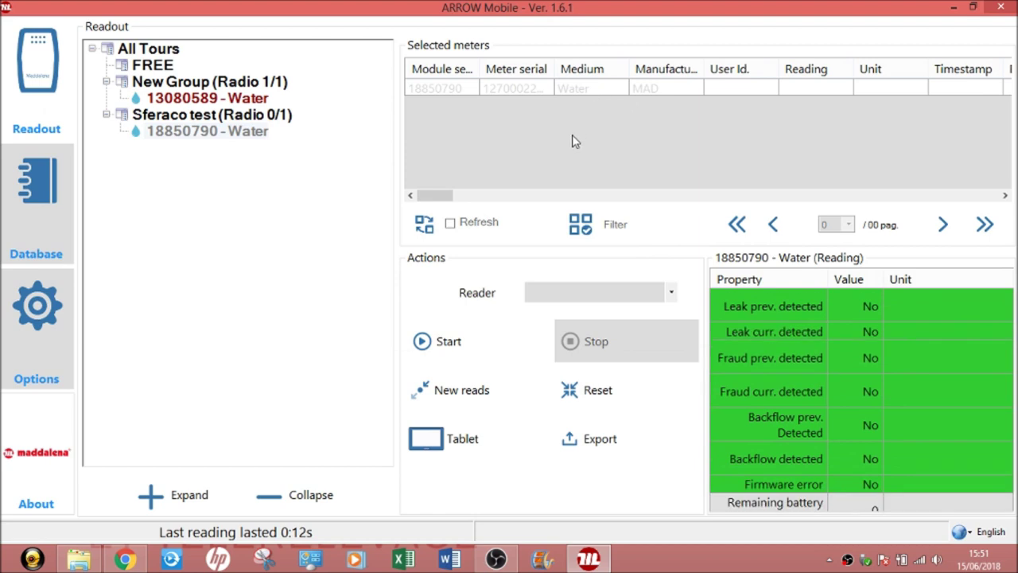
left_click(240, 81)
left_click(575, 398)
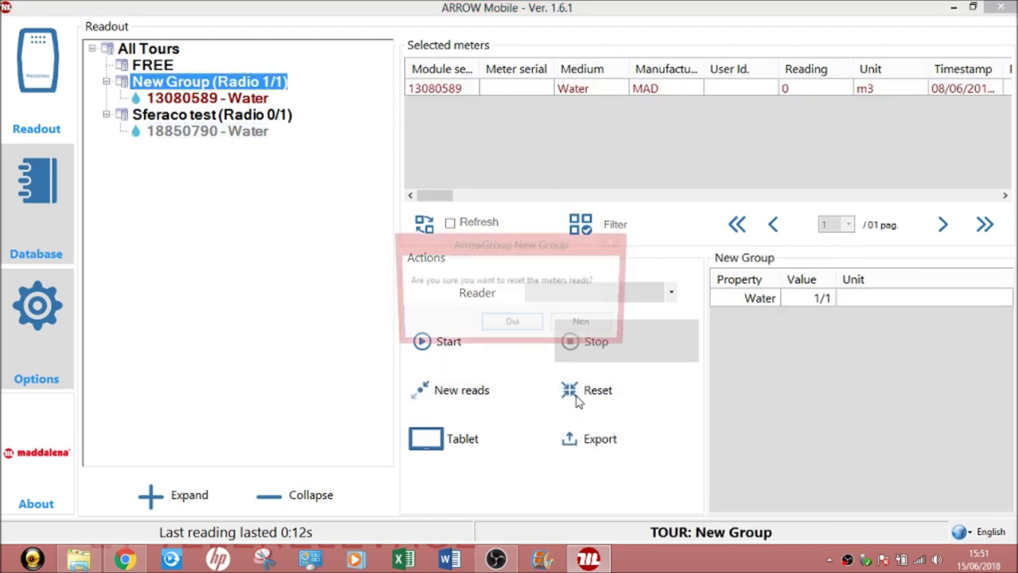
left_click(531, 326)
- Read the Sferaco test group again, display the group's meter data, and stop the reading
left_click(270, 116)
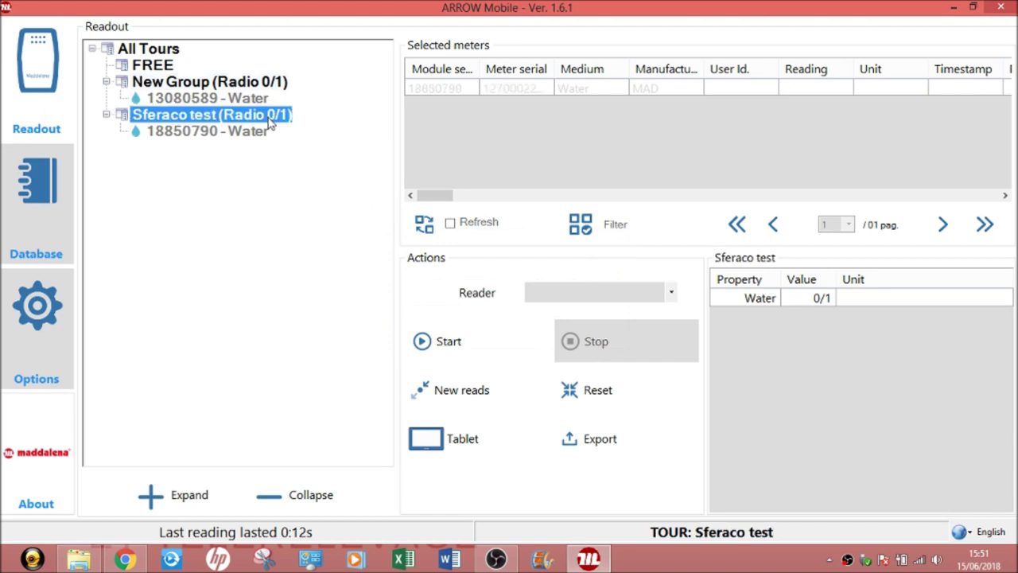
left_click(430, 339)
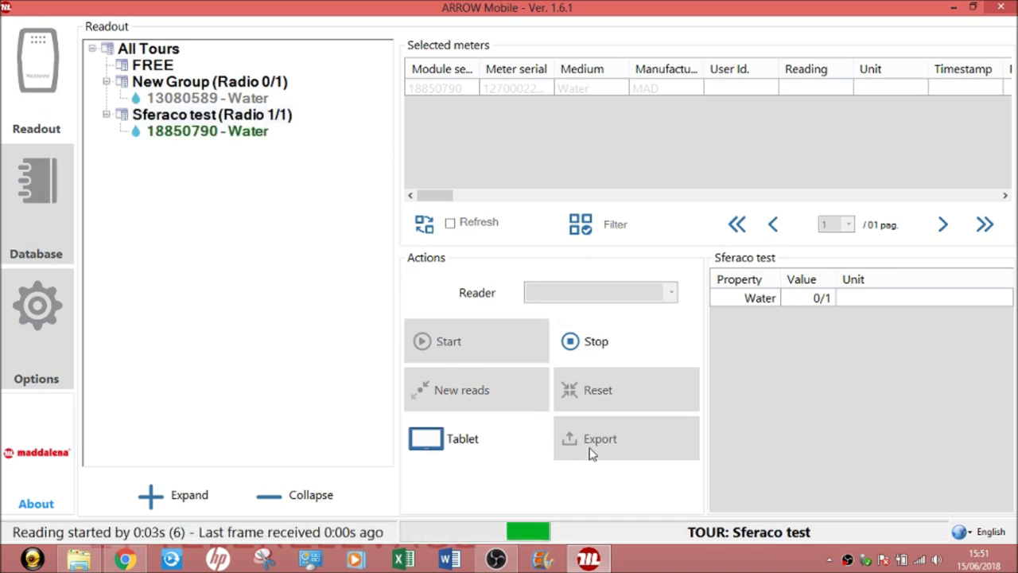
left_click(270, 112)
left_click(595, 344)
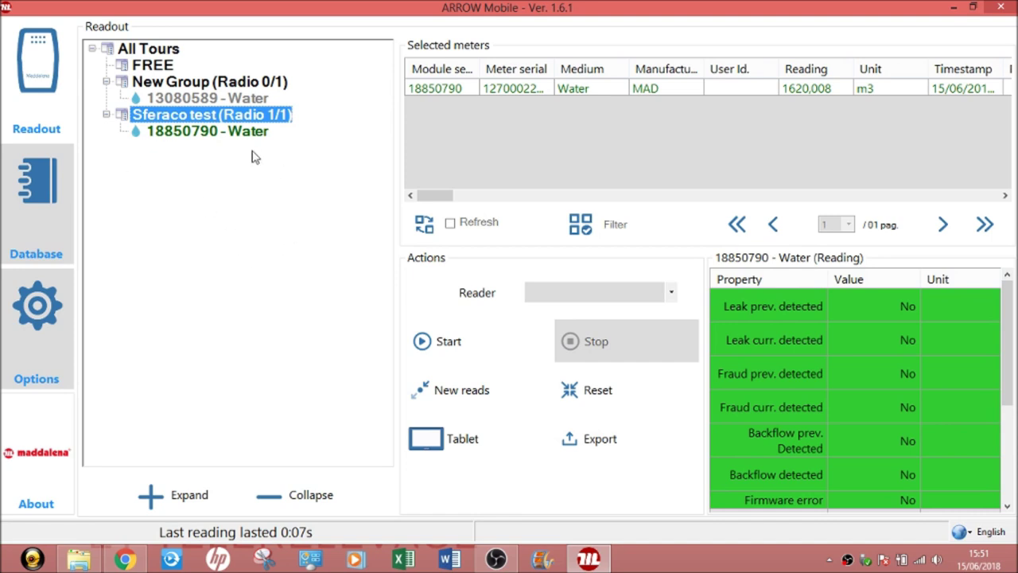
- Export all data of the Sferaco test group in XLS format
left_click(589, 438)
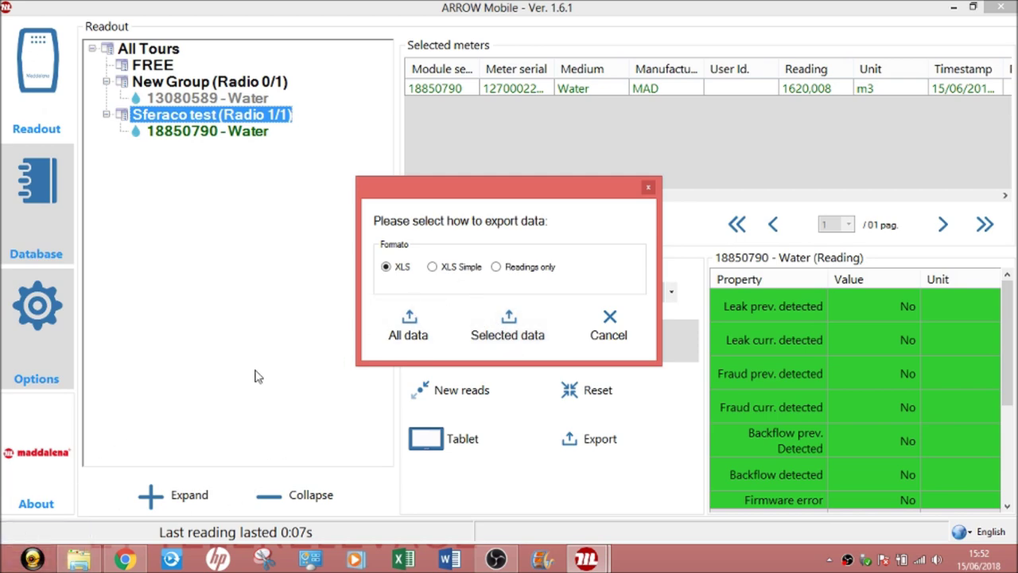
left_click(420, 326)
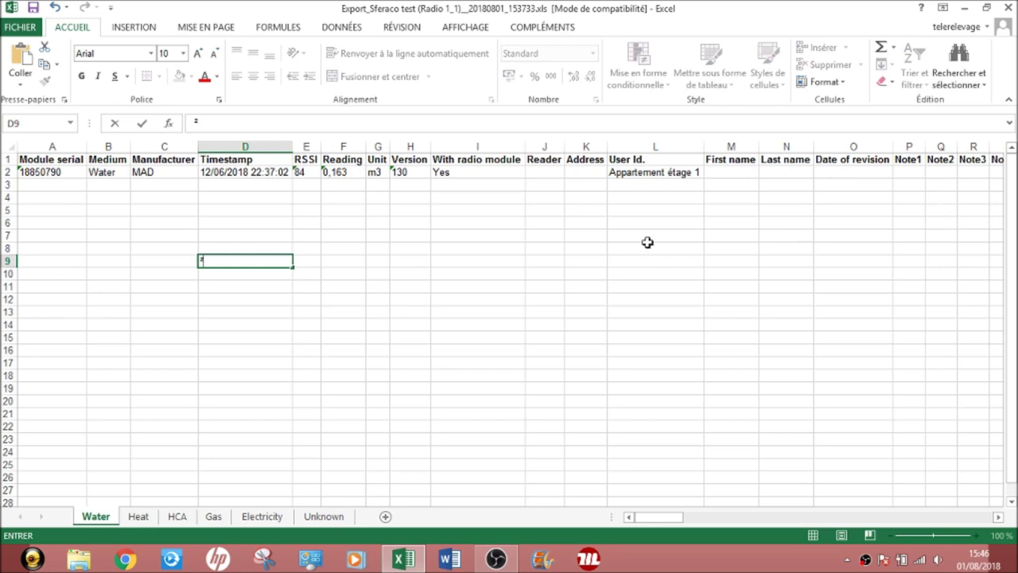
- In Excel, examine the exported Water sheet's module serial, medium, manufacturer, timestamp, reading and user ID columns, plus the further description and value columns
left_click(46, 172)
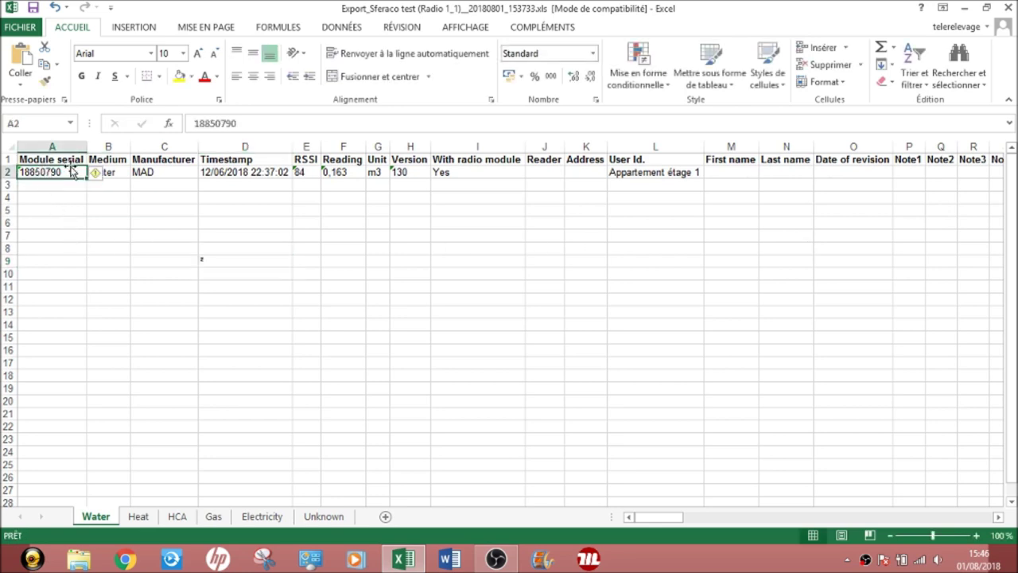
left_click(152, 223)
left_click(166, 171)
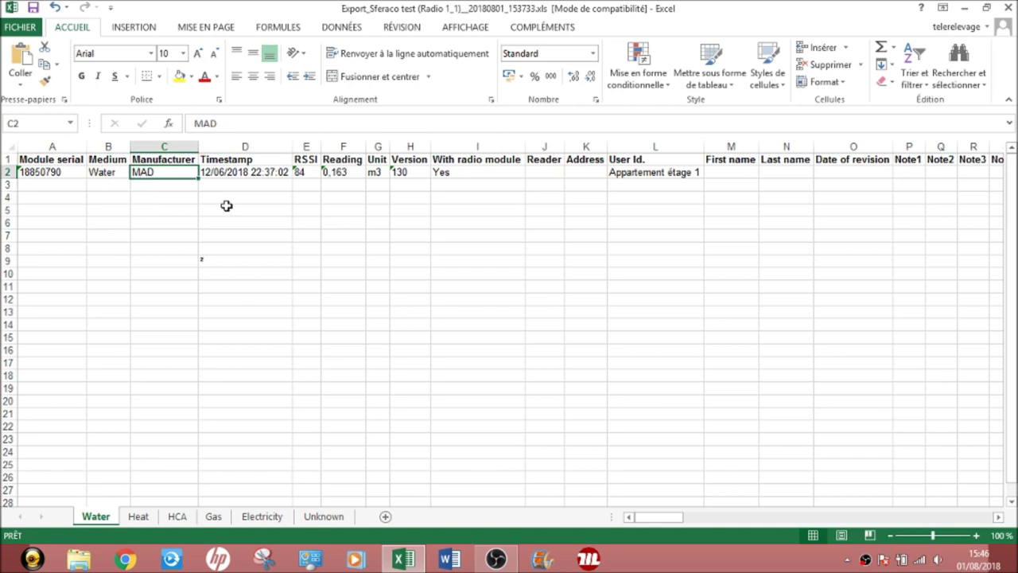
left_click(96, 171)
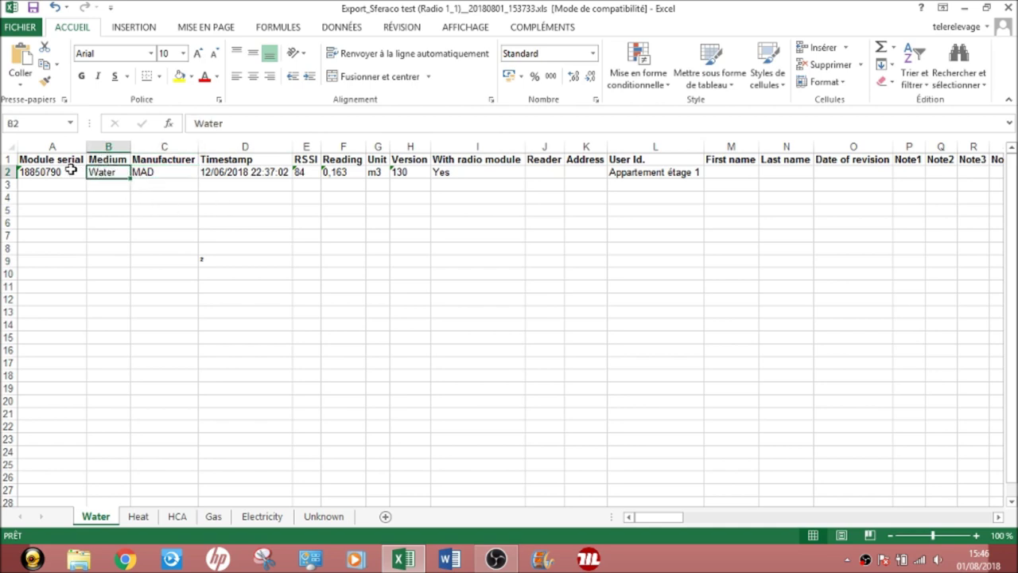
left_click(256, 173)
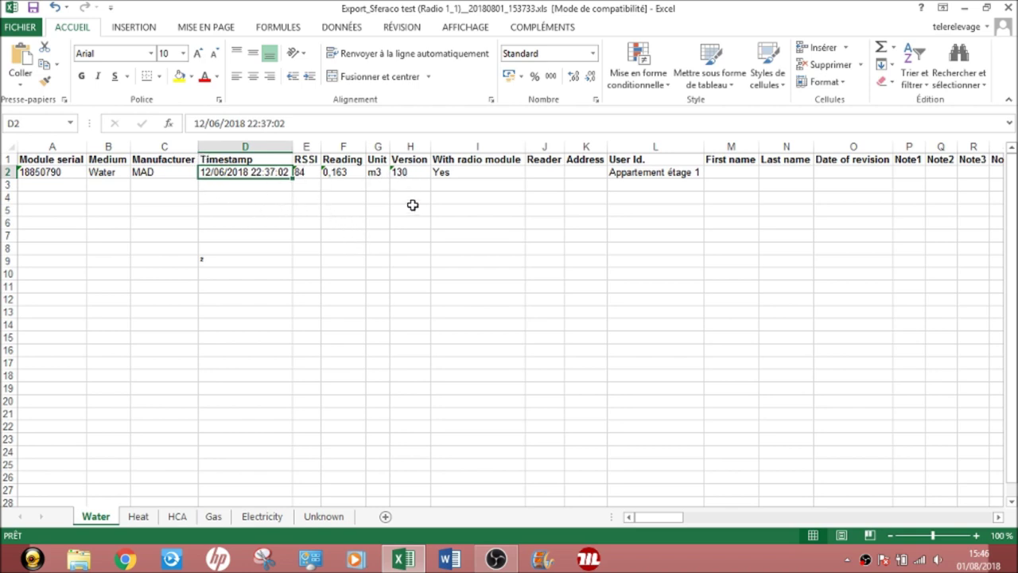
left_click(342, 171)
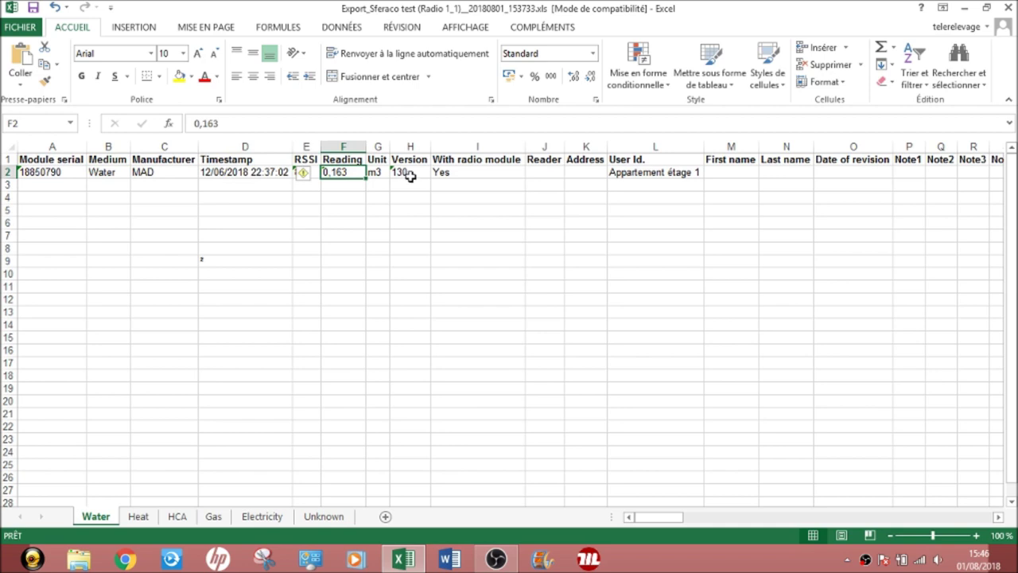
left_click(520, 188)
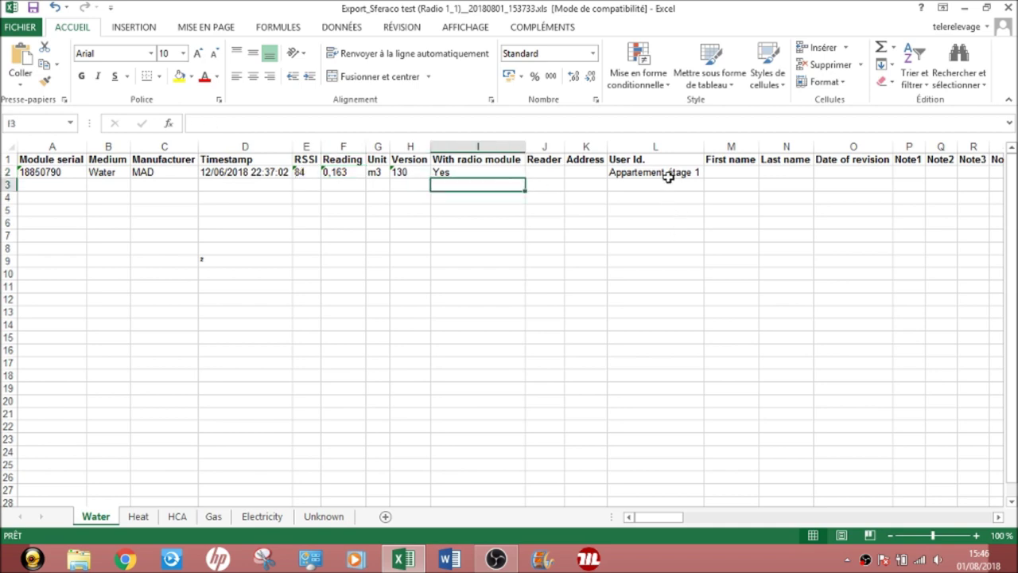
left_click(639, 171)
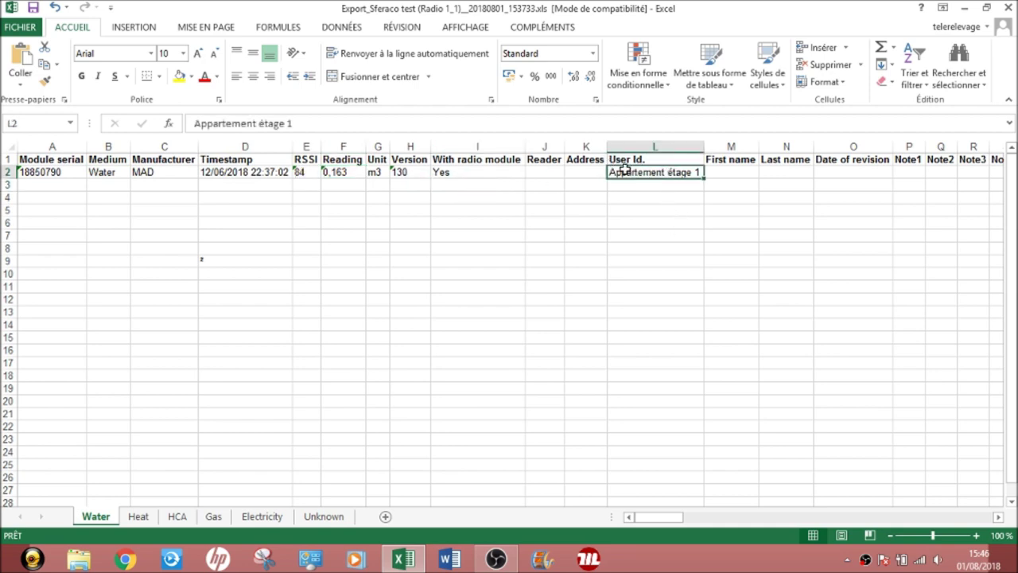
left_click_drag(664, 517, 722, 534)
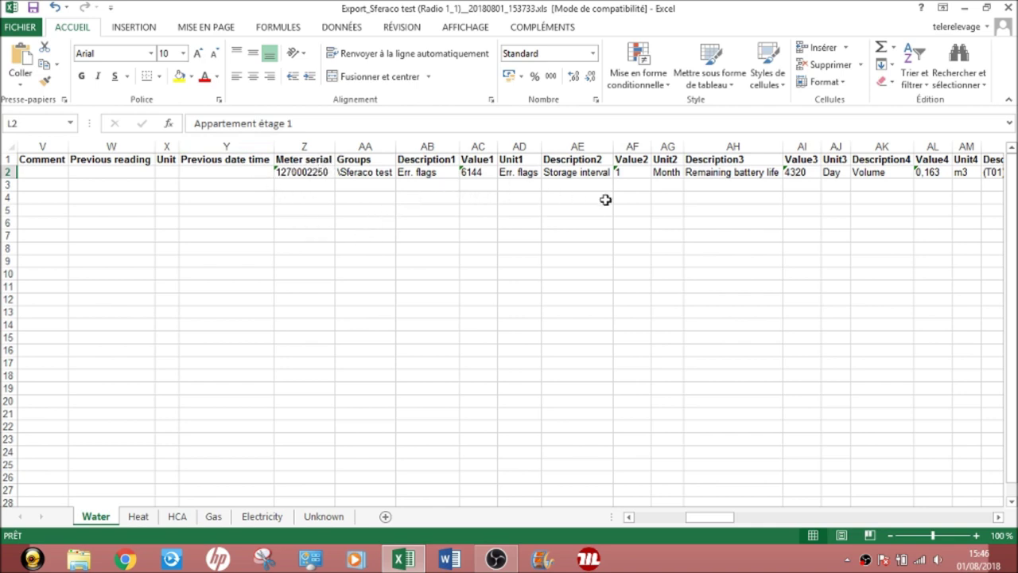
left_click_drag(707, 522, 636, 521)
left_click(266, 251)
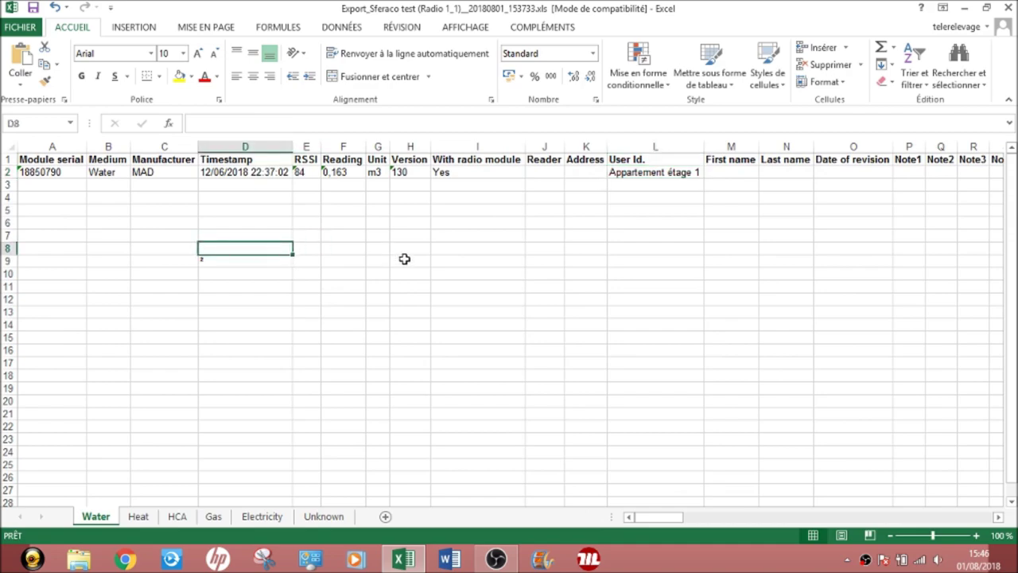